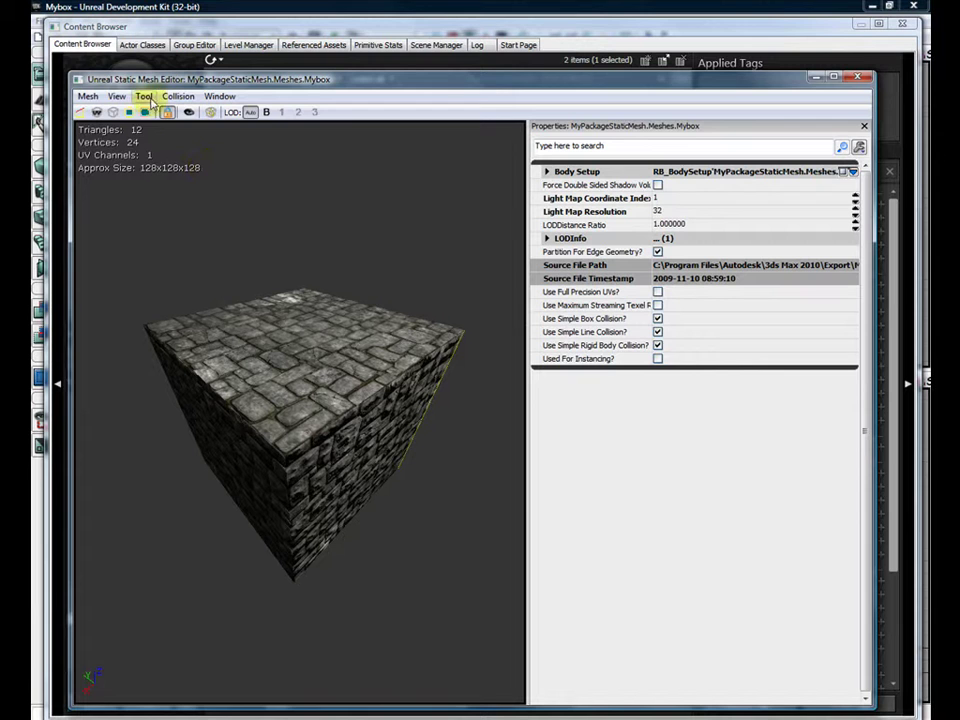
Step: Open the Fracture Tool for Mybox, generate 10 chunks, and set the slice color mode to Destroyable Chunks
left_click(170, 131)
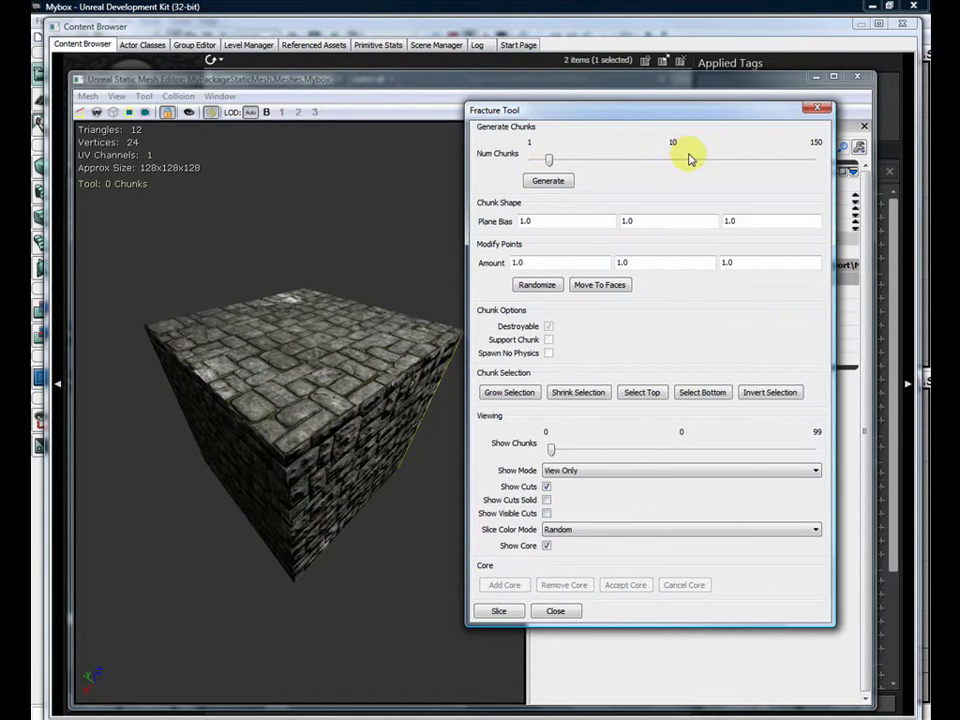
left_click(548, 181)
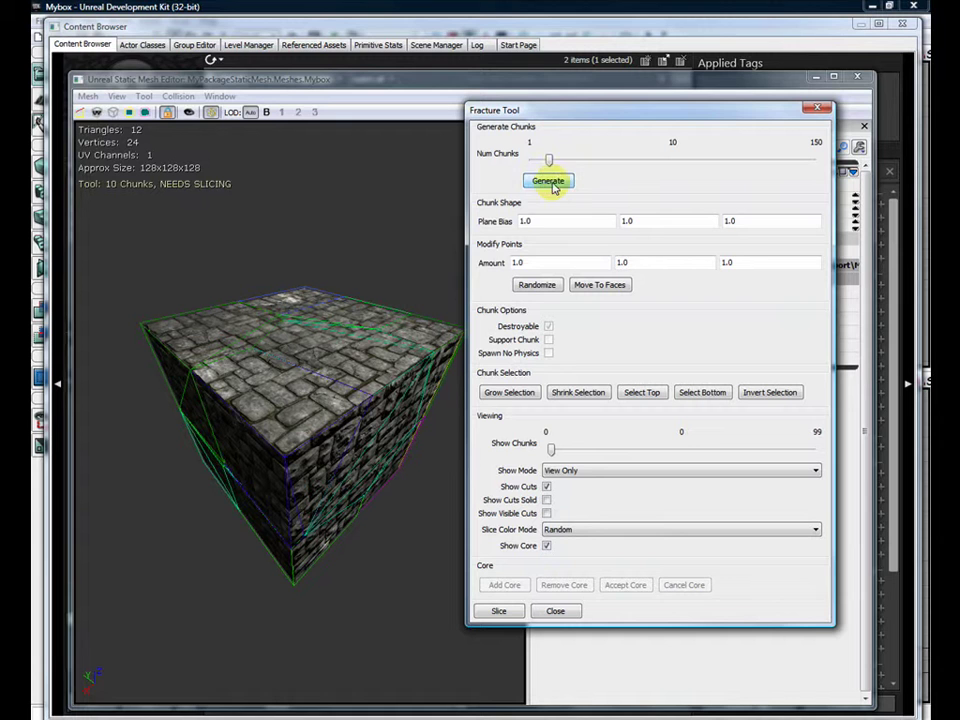
left_click(812, 530)
left_click(628, 560)
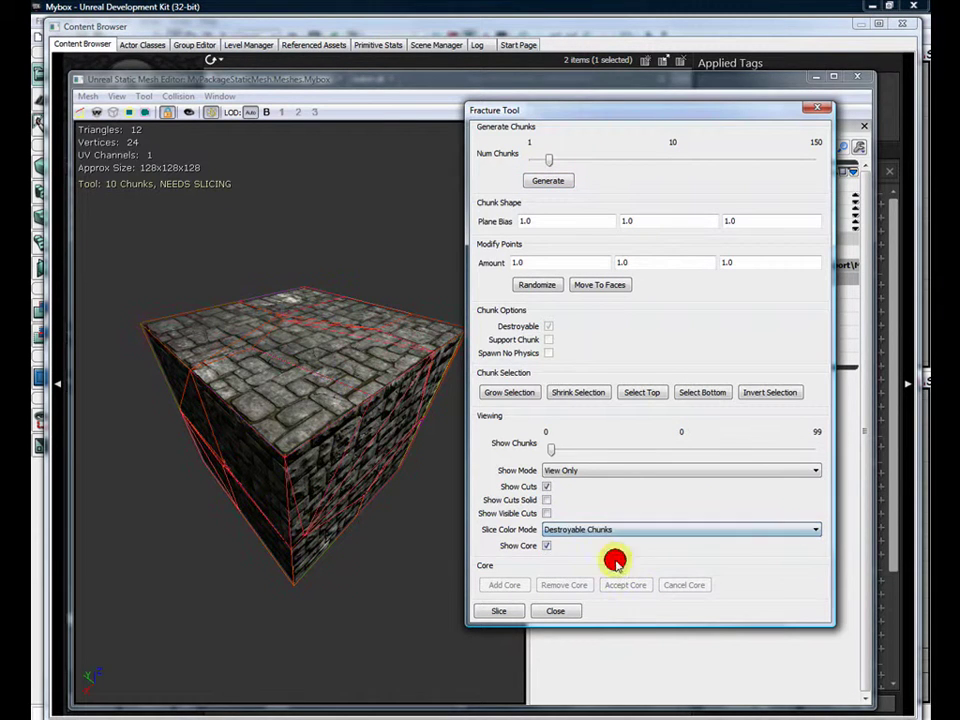
left_click_drag(322, 435, 350, 410)
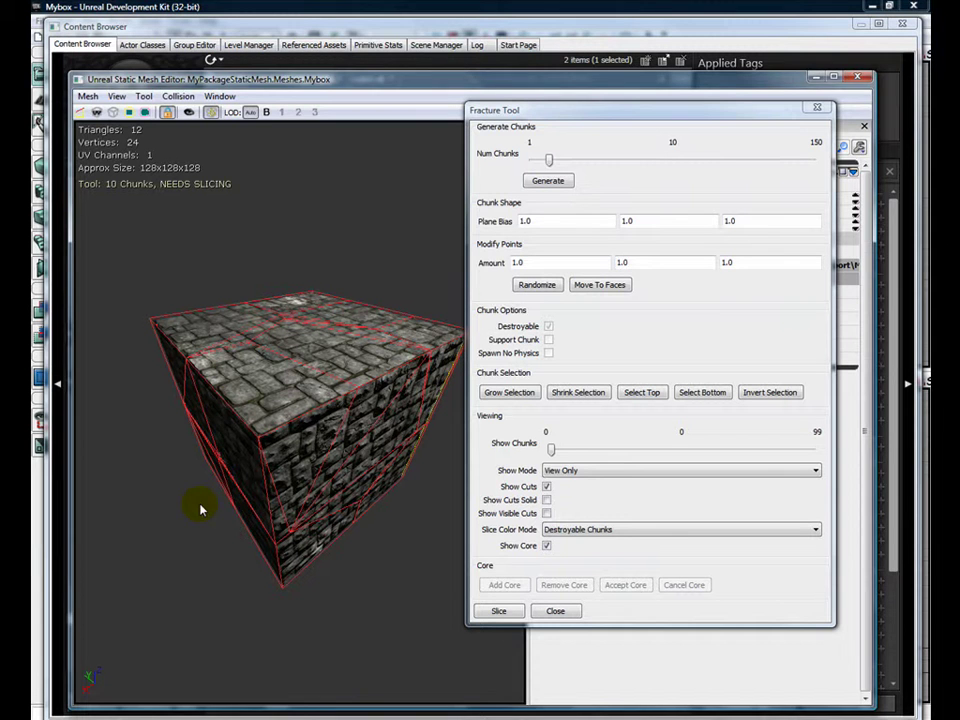
Step: Slice Mybox into a fractured mesh in the Meshes group of MyPackageStaticMesh, then close the Fracture Tool and the mesh editor
left_click(503, 613)
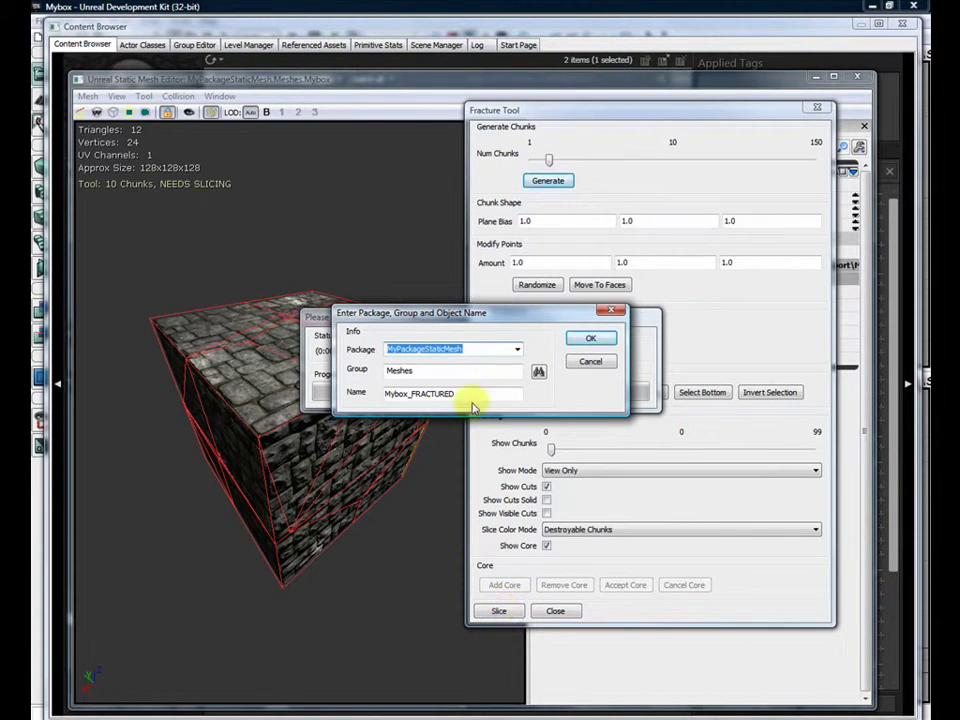
left_click(458, 393)
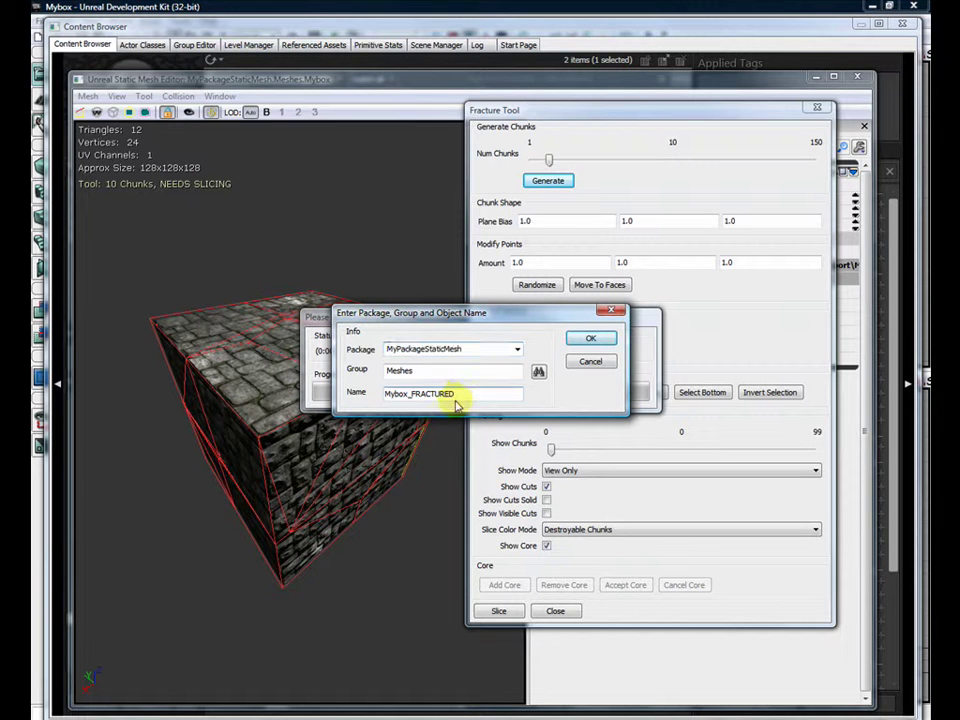
left_click(590, 338)
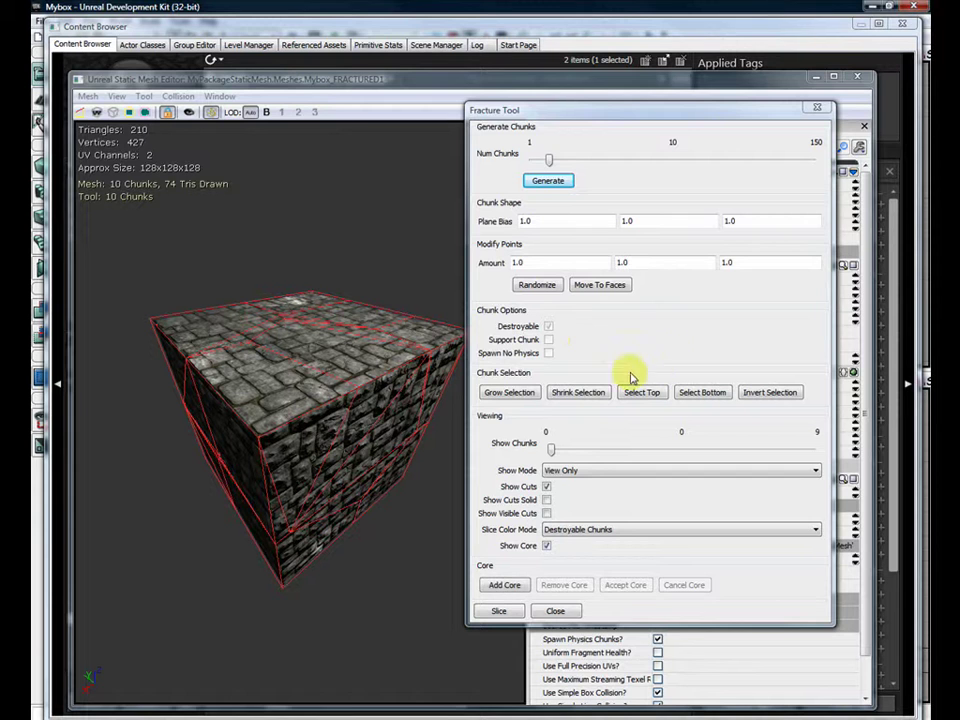
left_click(817, 106)
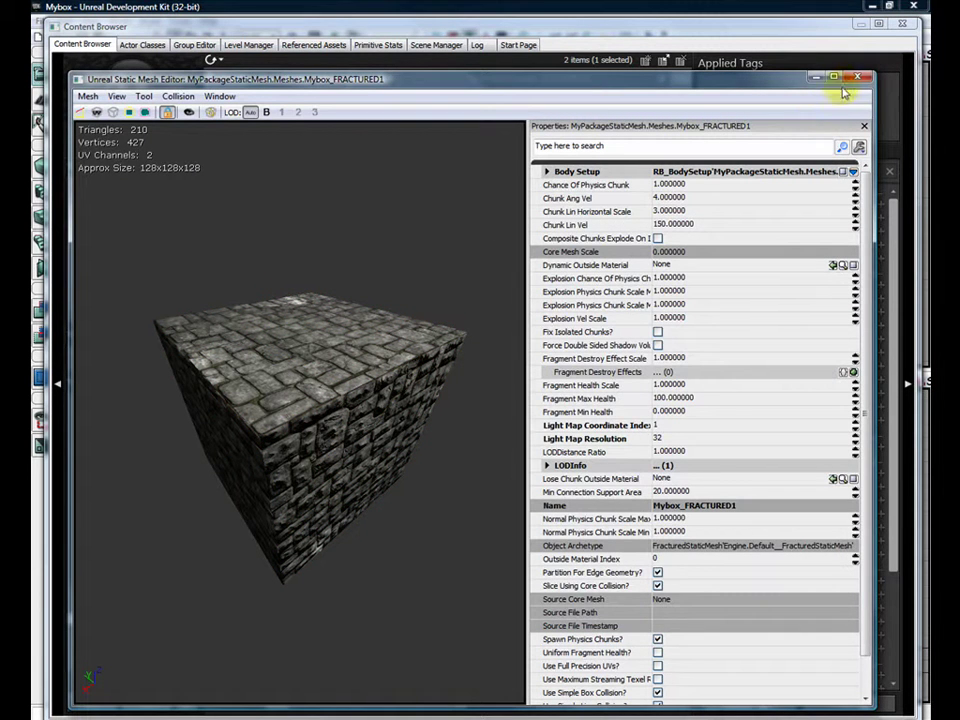
left_click(853, 78)
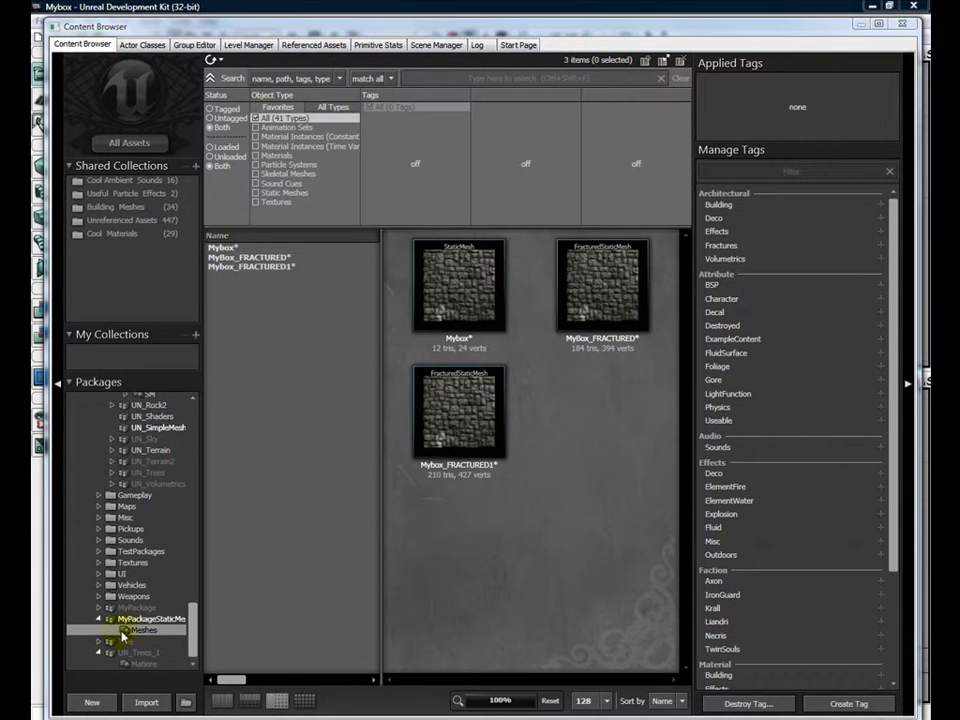
Step: Check the new fractured mesh in the Meshes group and save the MyPackageStaticMesh package
left_click(125, 630)
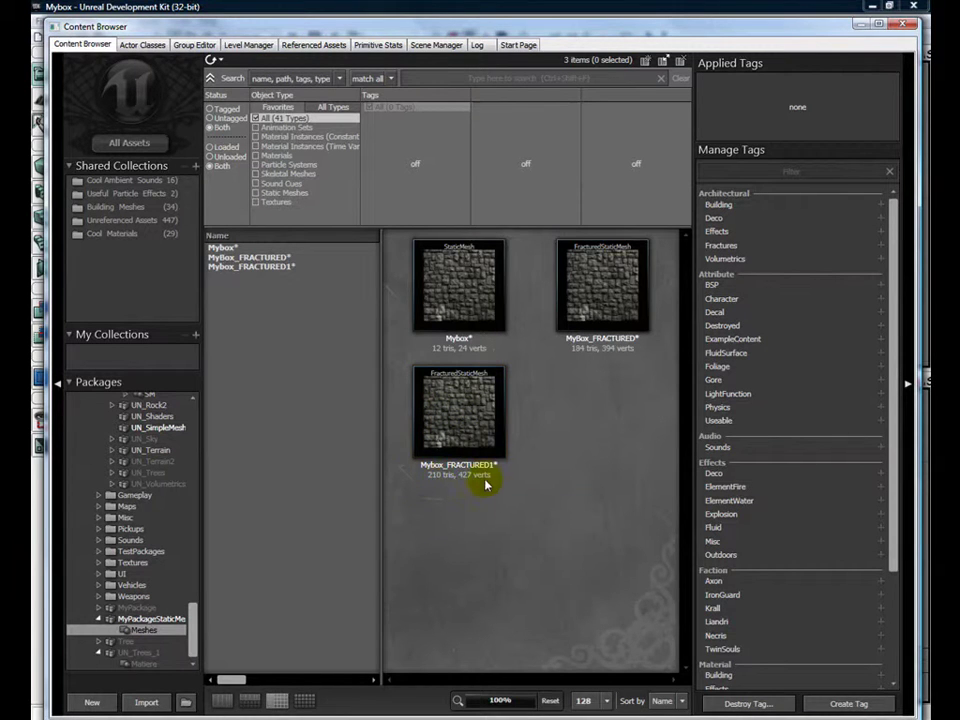
mouse_move(465, 420)
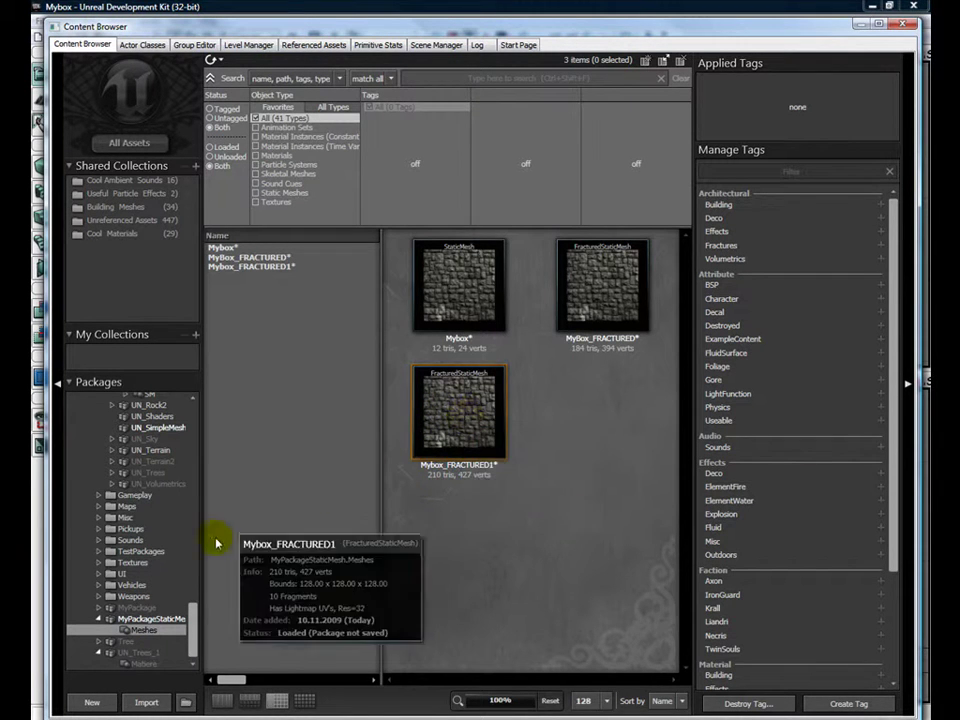
right_click(155, 619)
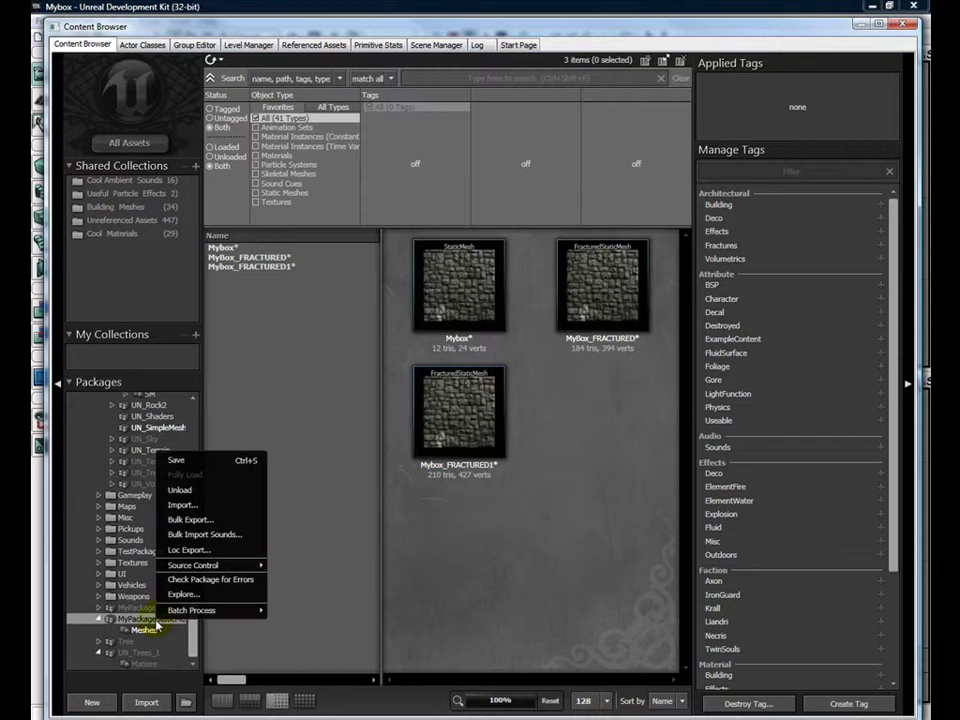
left_click(198, 461)
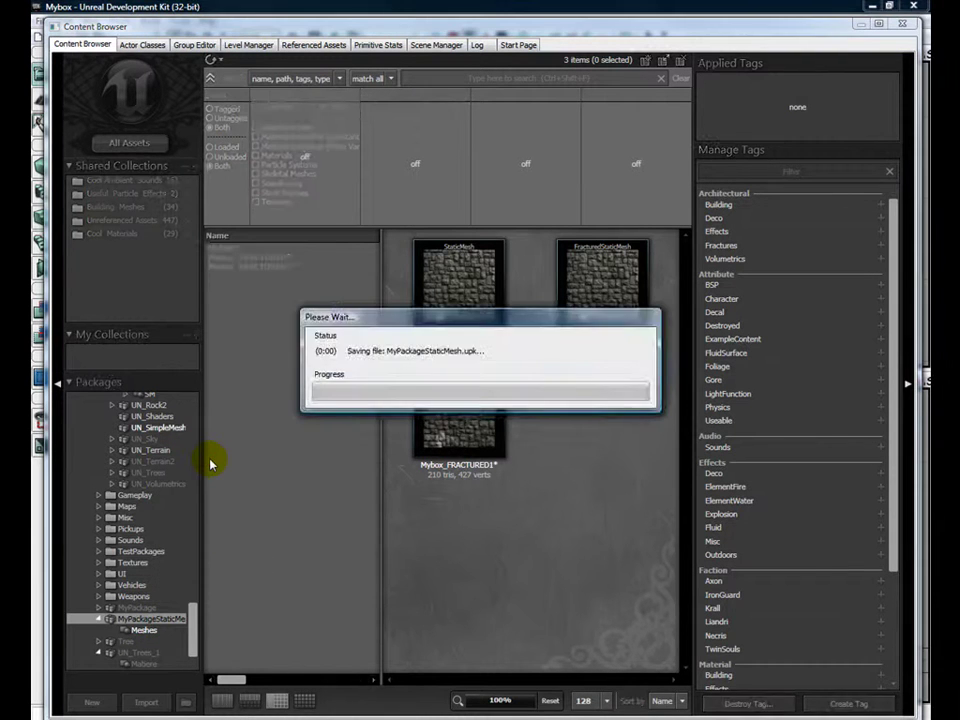
Step: Enable the Composite Chunks Explode option on Mybox_FRACTURED1 and close its mesh editor
double_click(457, 405)
left_click_drag(257, 364, 399, 481)
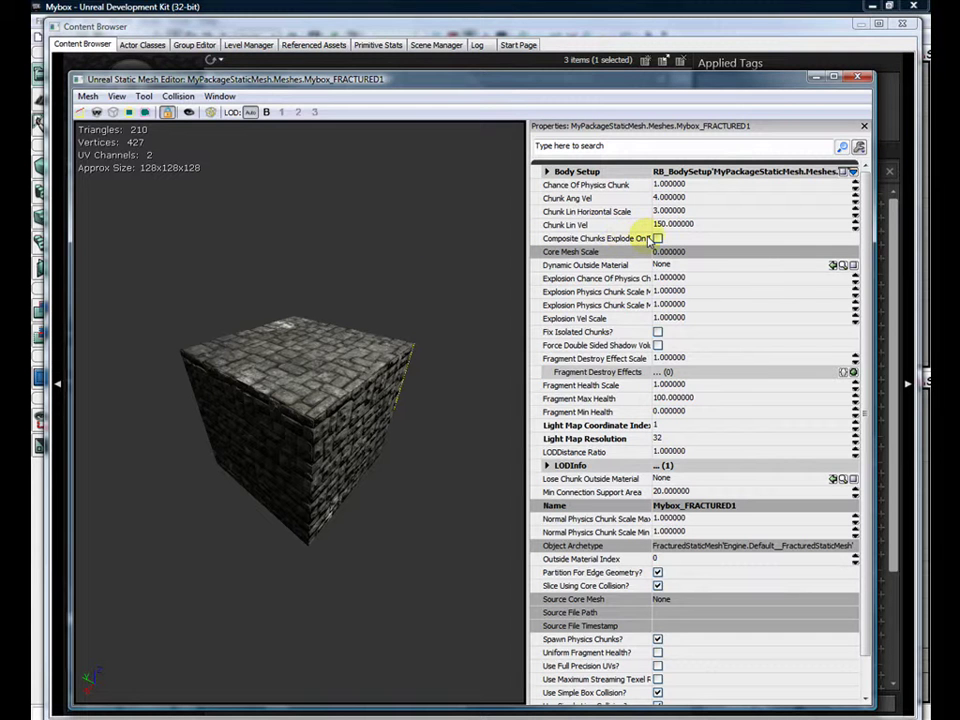
left_click(657, 239)
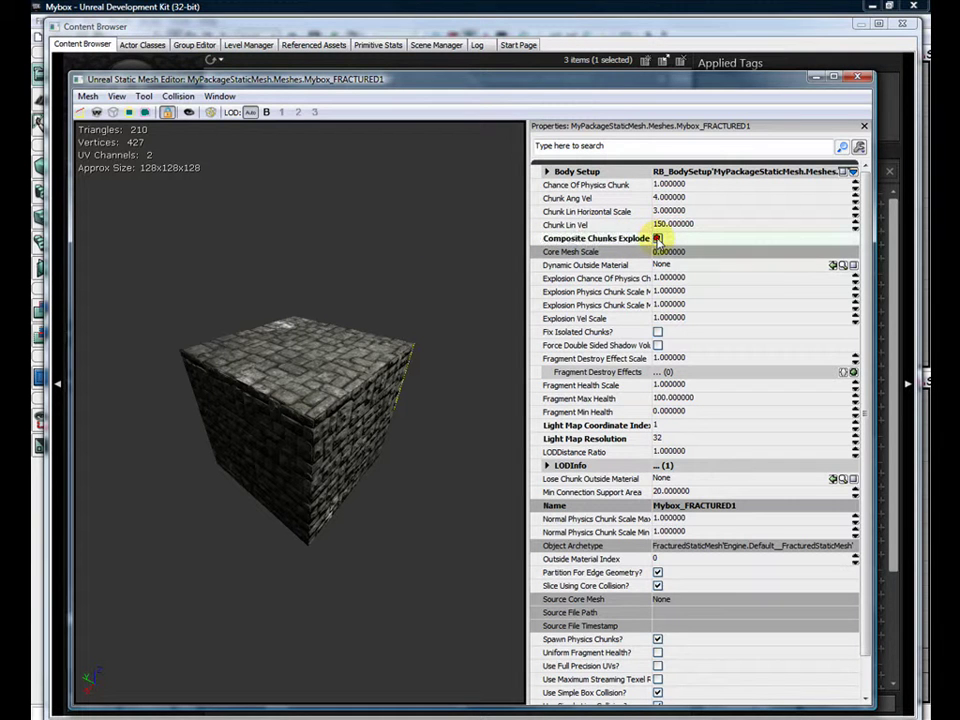
left_click(857, 78)
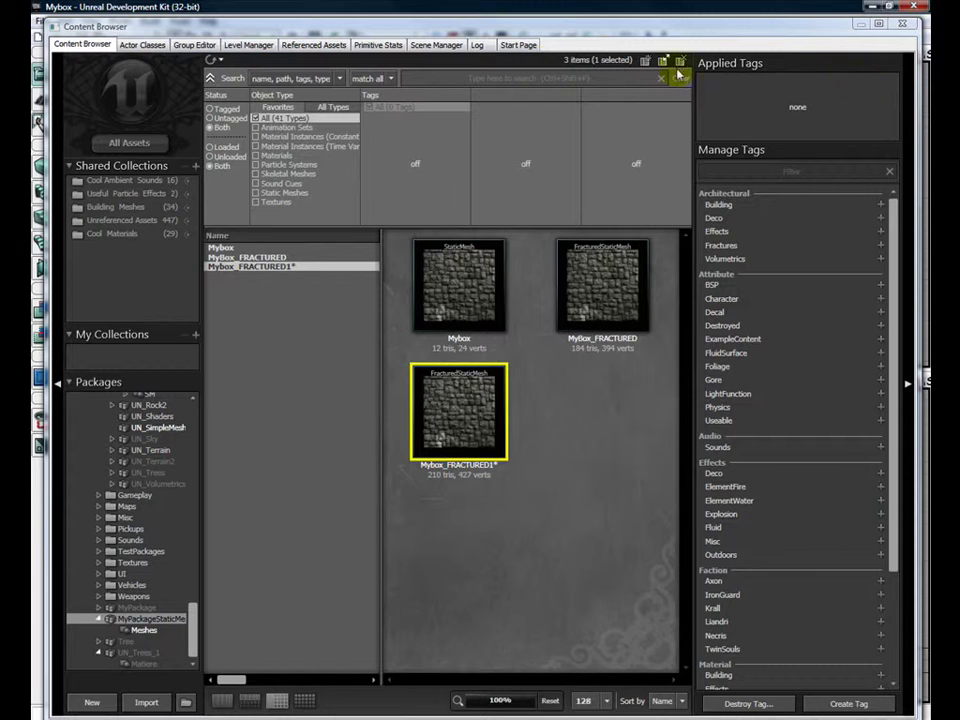
Step: Place the Mybox_FRACTURED1 mesh on the level's checkered floor and build the lighting
left_click_drag(311, 30, 793, 30)
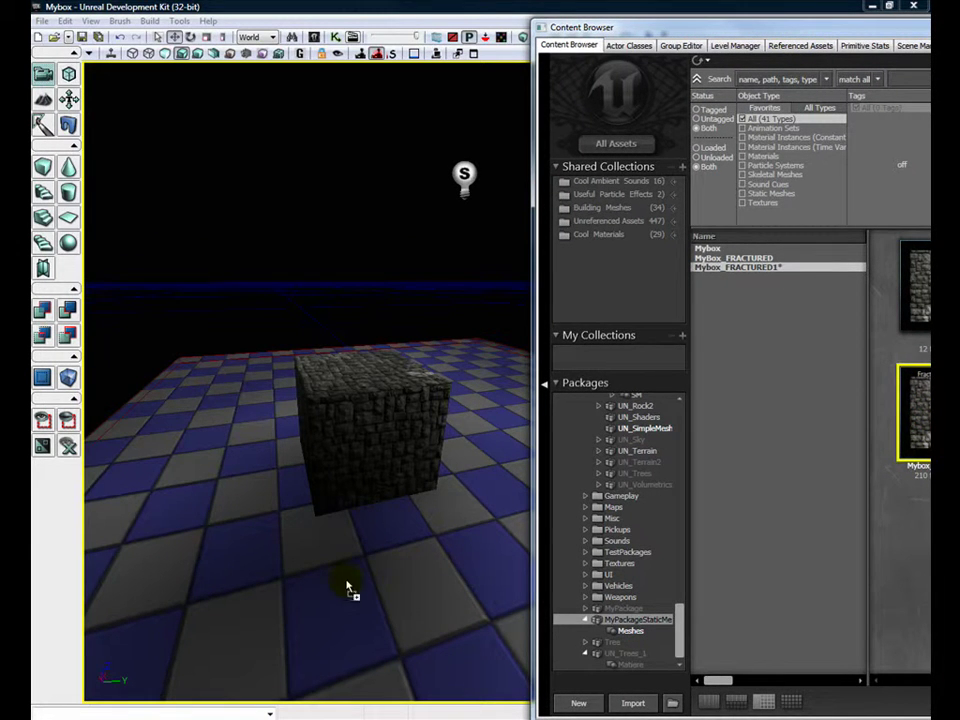
left_click_drag(309, 583, 311, 579)
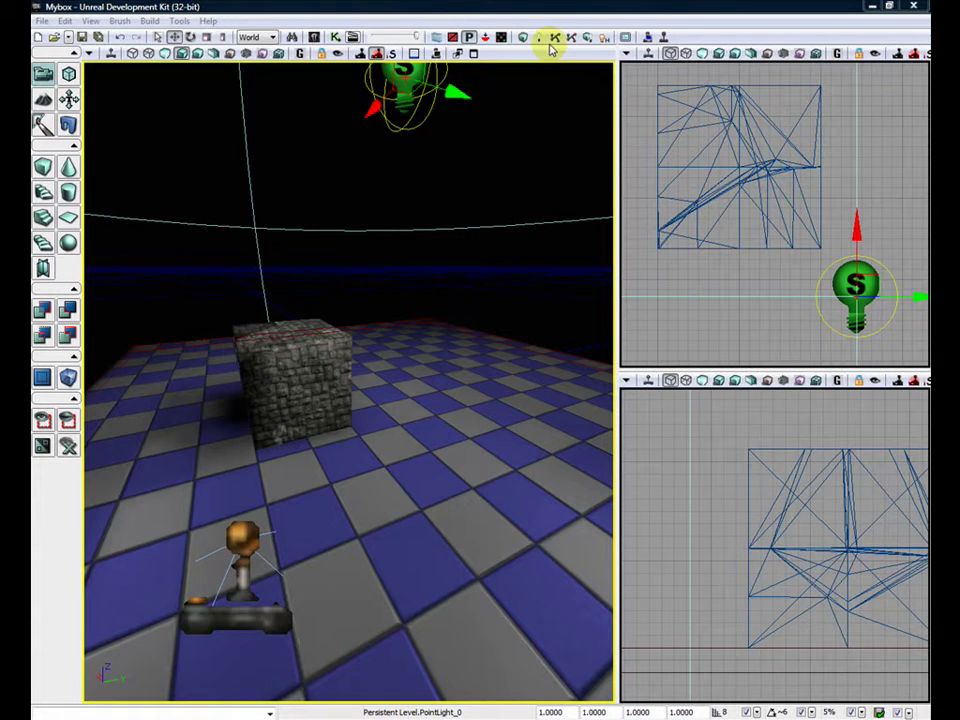
left_click(537, 41)
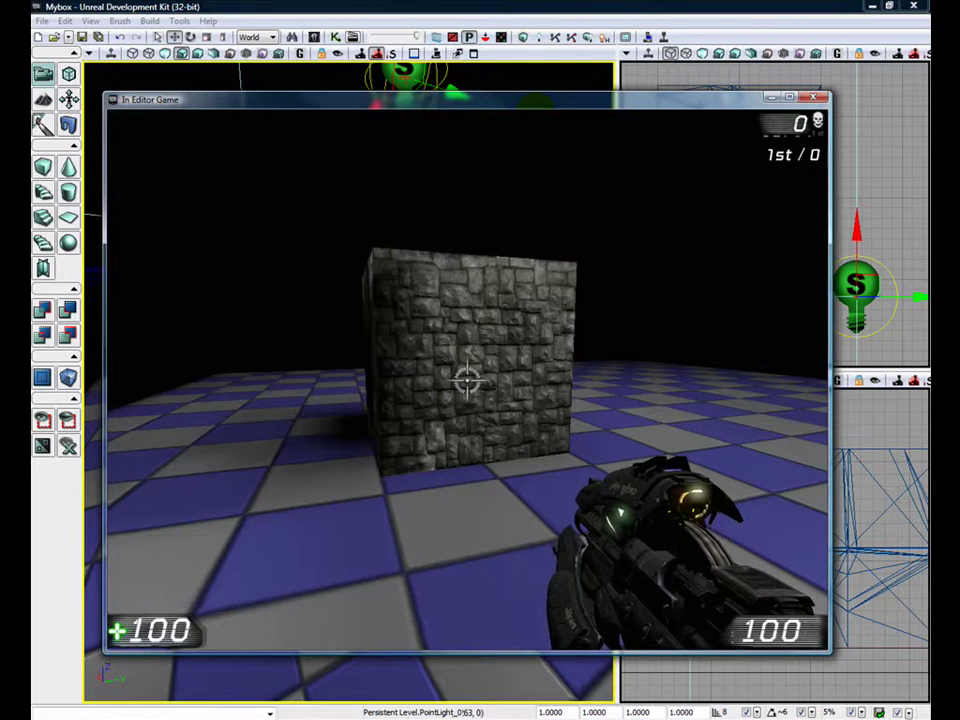
Step: Play-test the level in the editor, shooting the fractured box and walking around its broken chunks
left_click(467, 380)
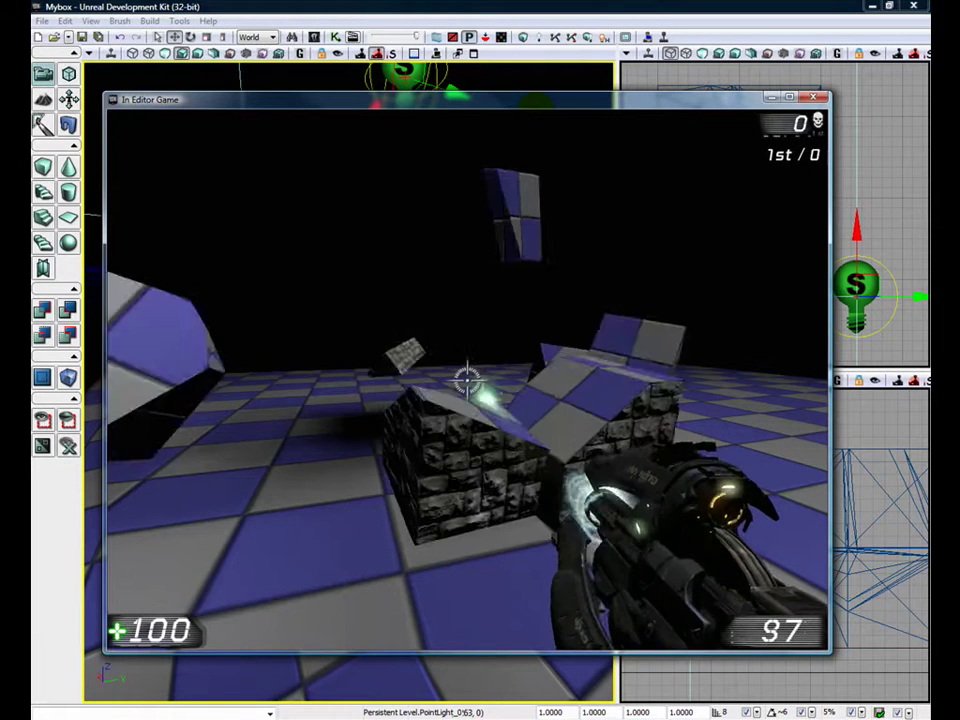
left_click(467, 380)
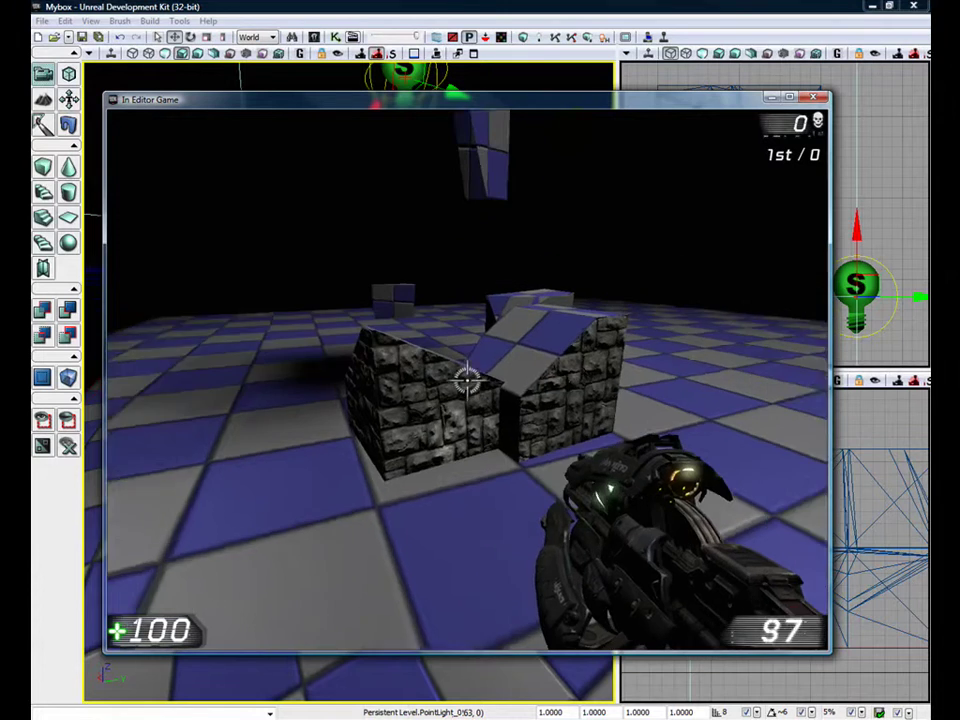
key("w")
key("s")
key("w")
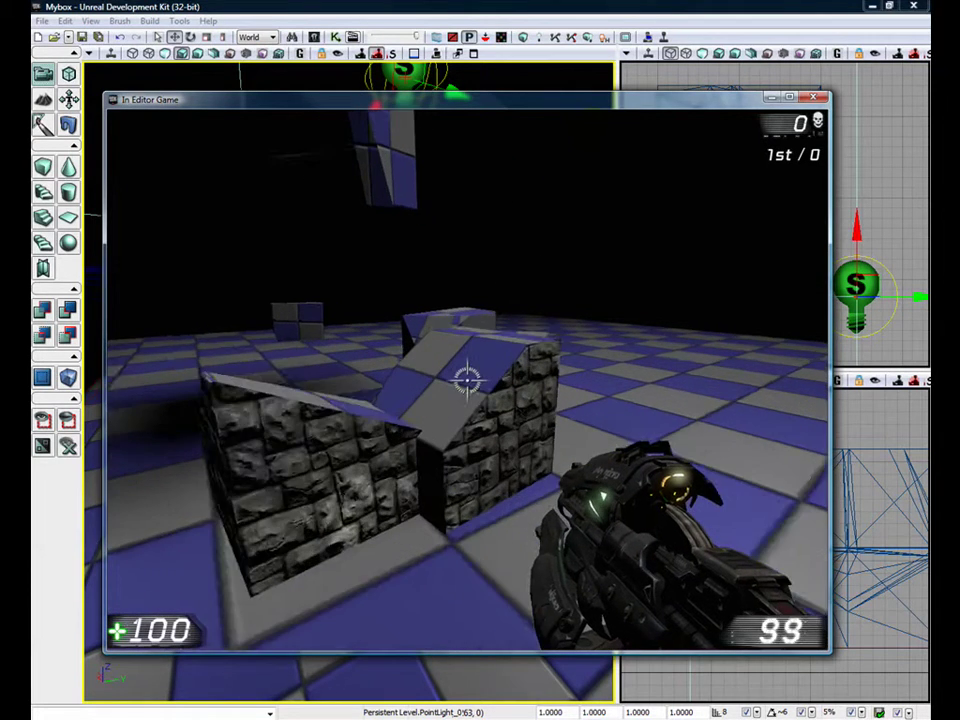
key("w")
key("s")
key("w")
key("space")
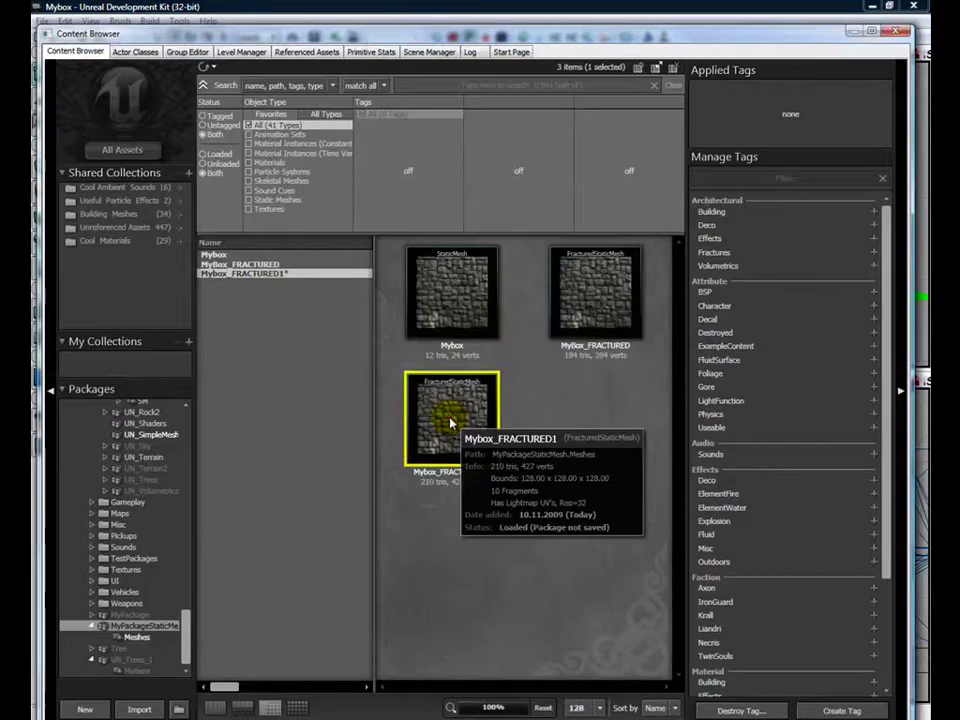
Step: Open Mybox_FRACTURED1 for editing and expand both material elements under LODInfo [0]
double_click(447, 420)
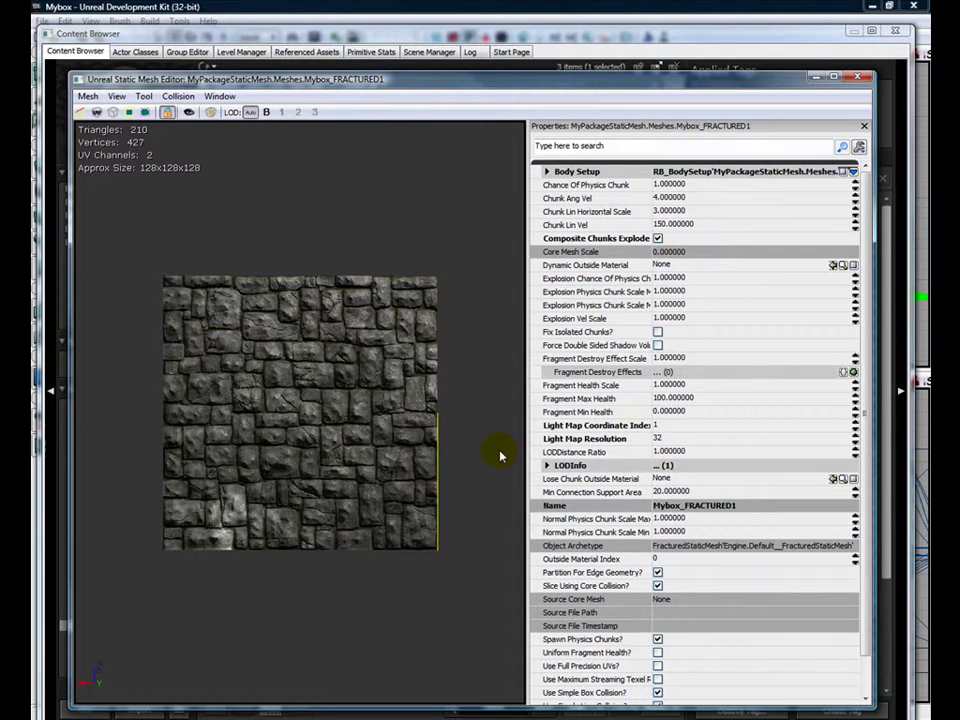
left_click(546, 466)
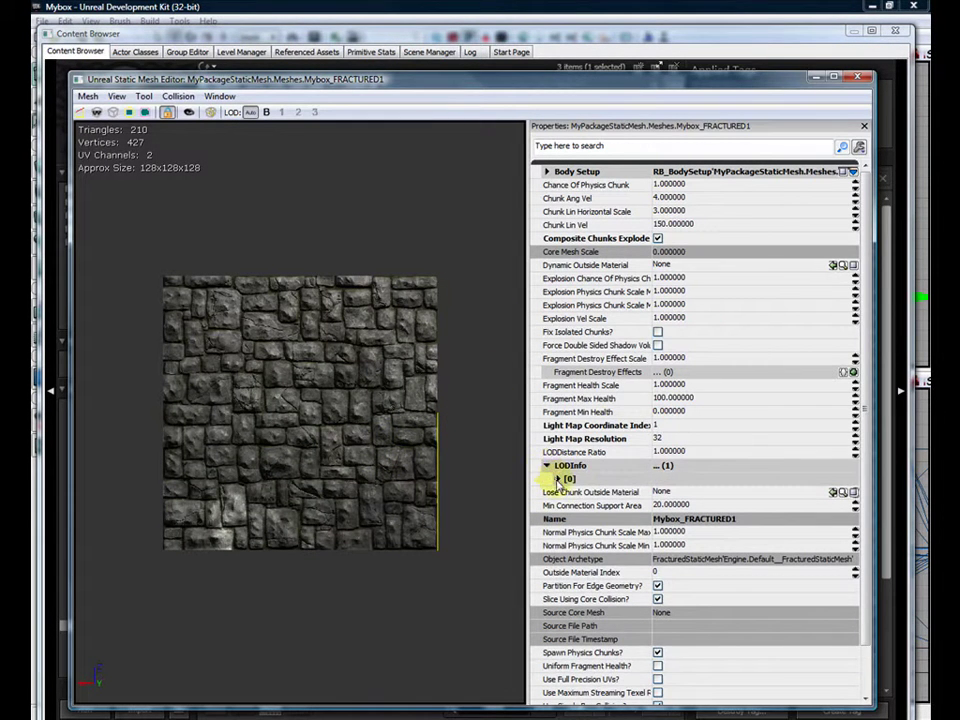
left_click(557, 480)
left_click(569, 492)
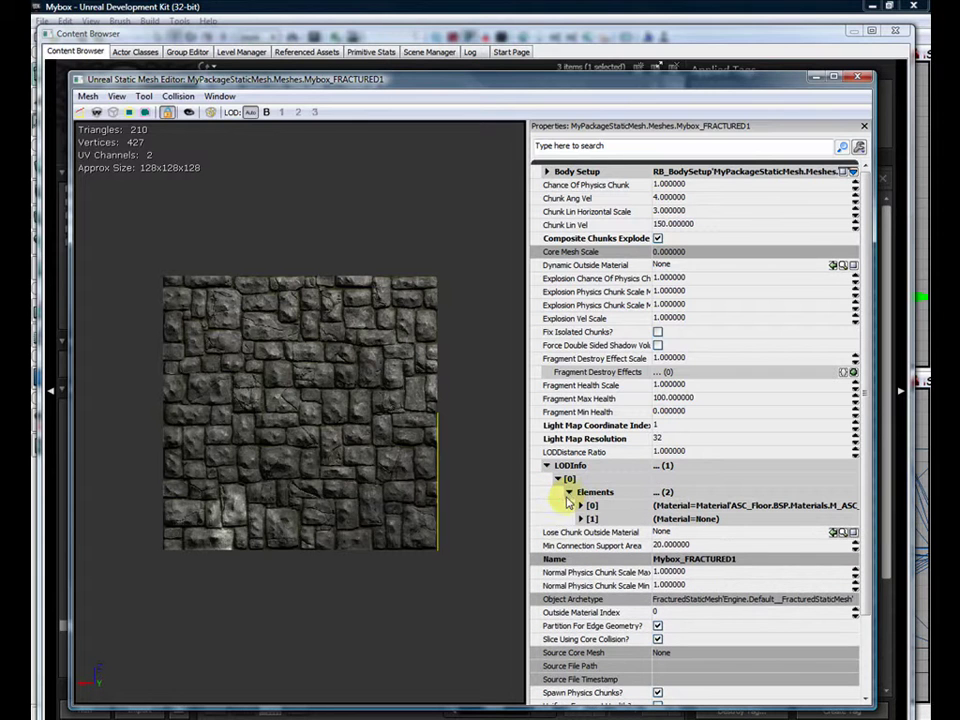
left_click(580, 506)
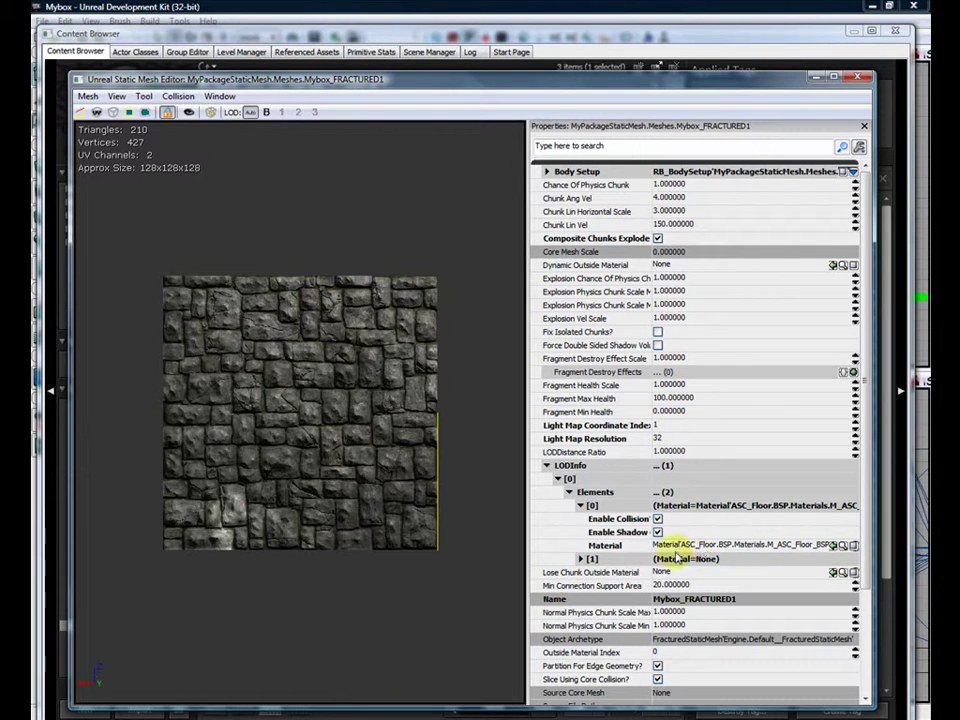
left_click(581, 559)
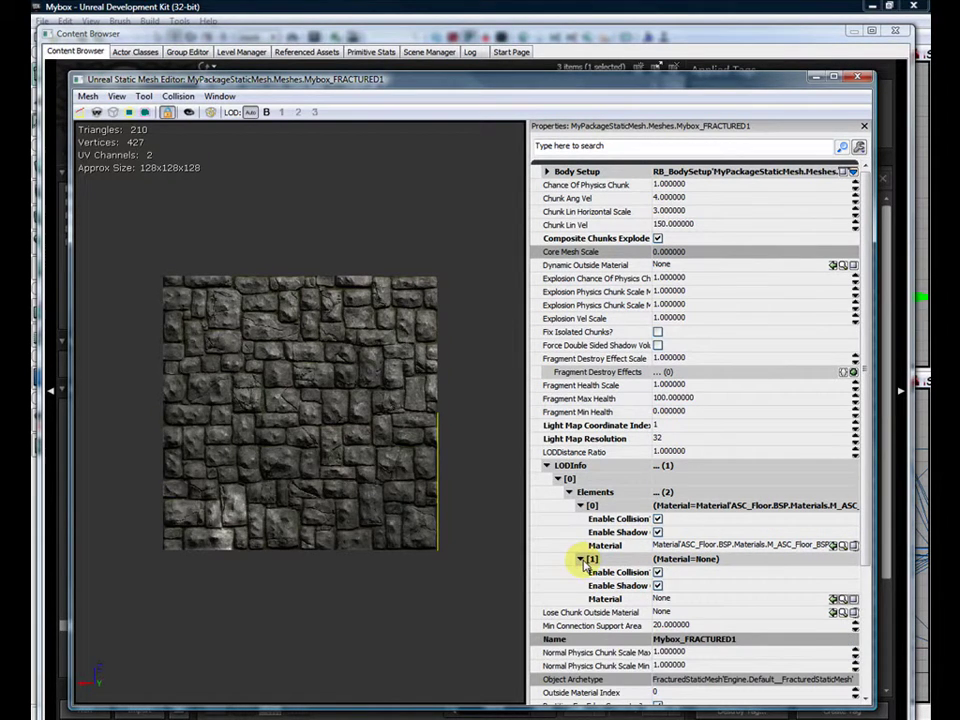
Step: Assign the material M_ASC_Floor_BSP_Tile01 from LODInfo element [0] to element [1] of Mybox_FRACTURED1
left_click(843, 546)
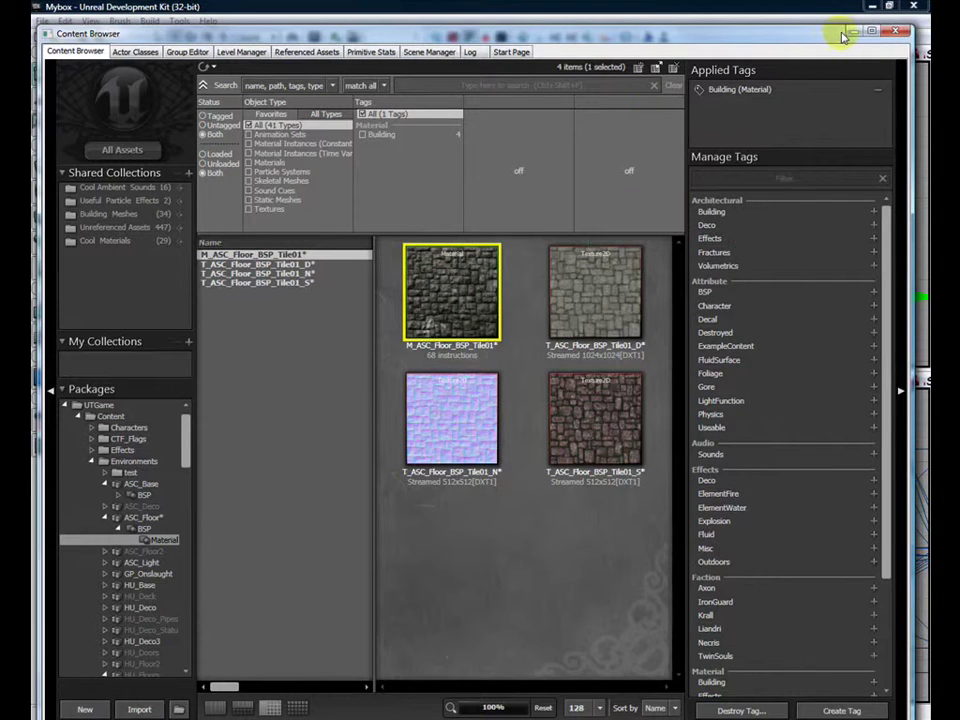
left_click(893, 33)
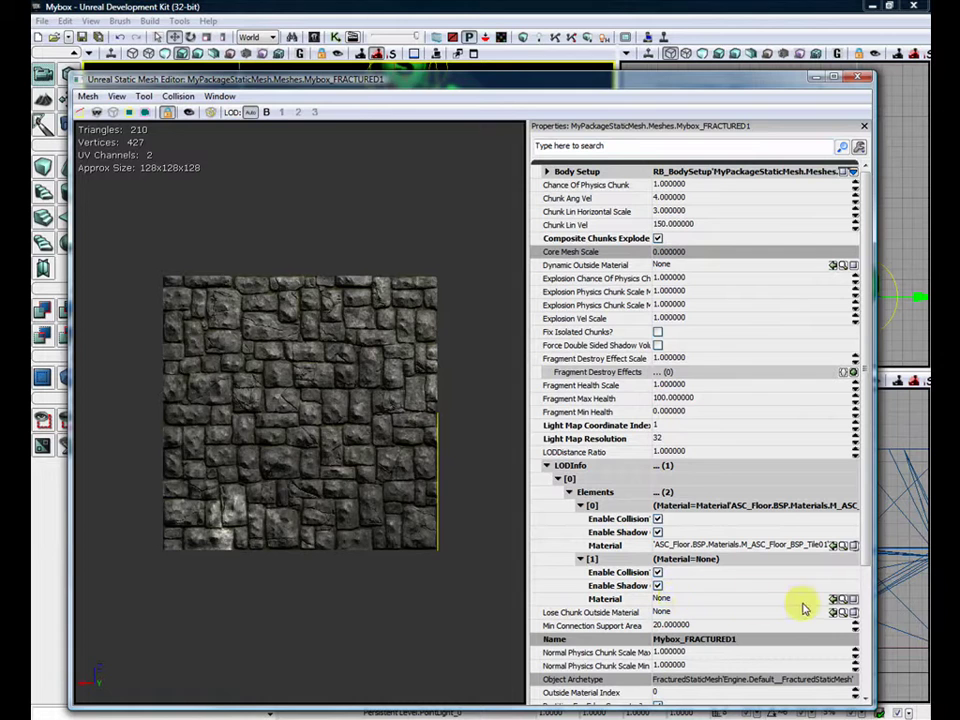
left_click(834, 599)
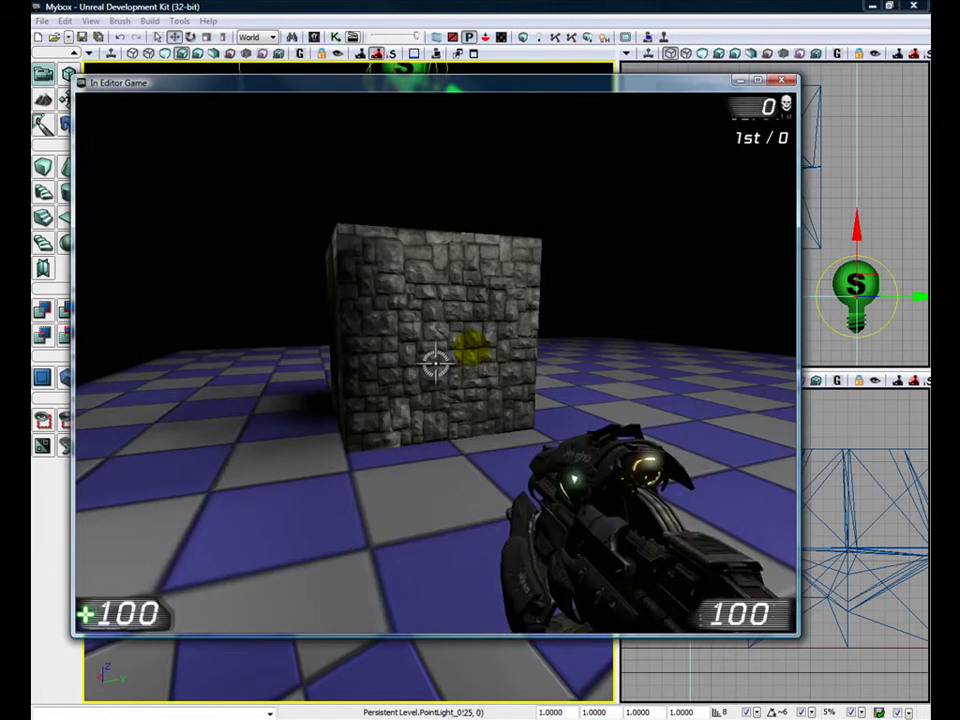
Step: Play-test the level again, shooting the box to inspect the inner faces of its fragments
left_click(472, 349)
left_click(472, 349)
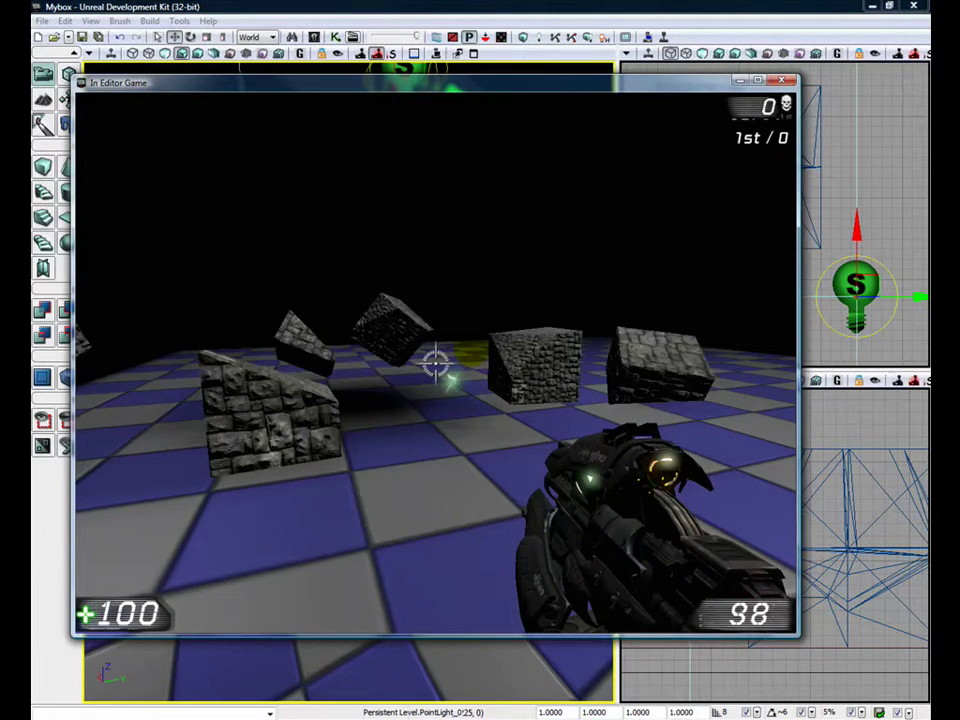
key("w")
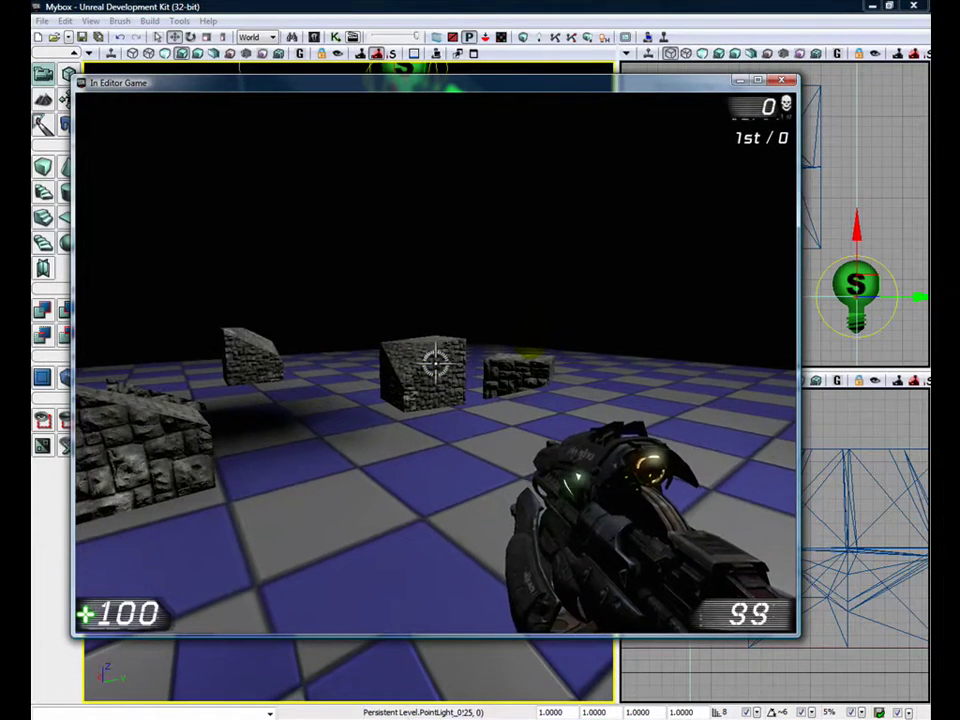
key("w")
key("w")
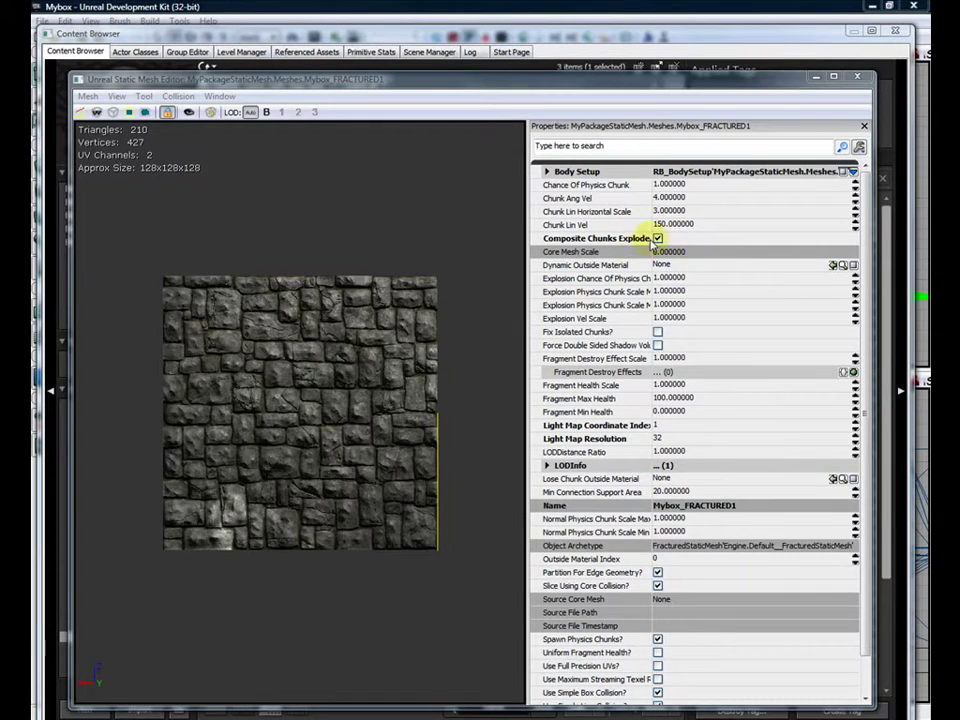
Step: Disable the Composite Chunks Explode option on Mybox_FRACTURED1 and close its mesh editor
left_click(658, 239)
left_click(857, 77)
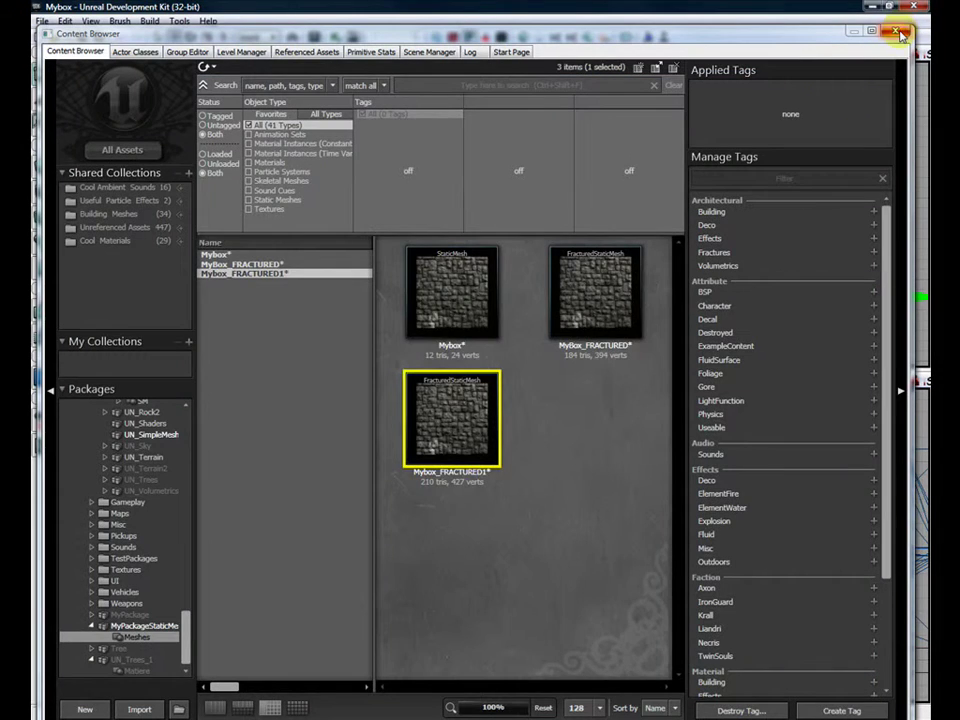
Step: Close the Content Browser and play-test the level, shooting the box to check its destruction with Composite Chunks Explode disabled
left_click(902, 32)
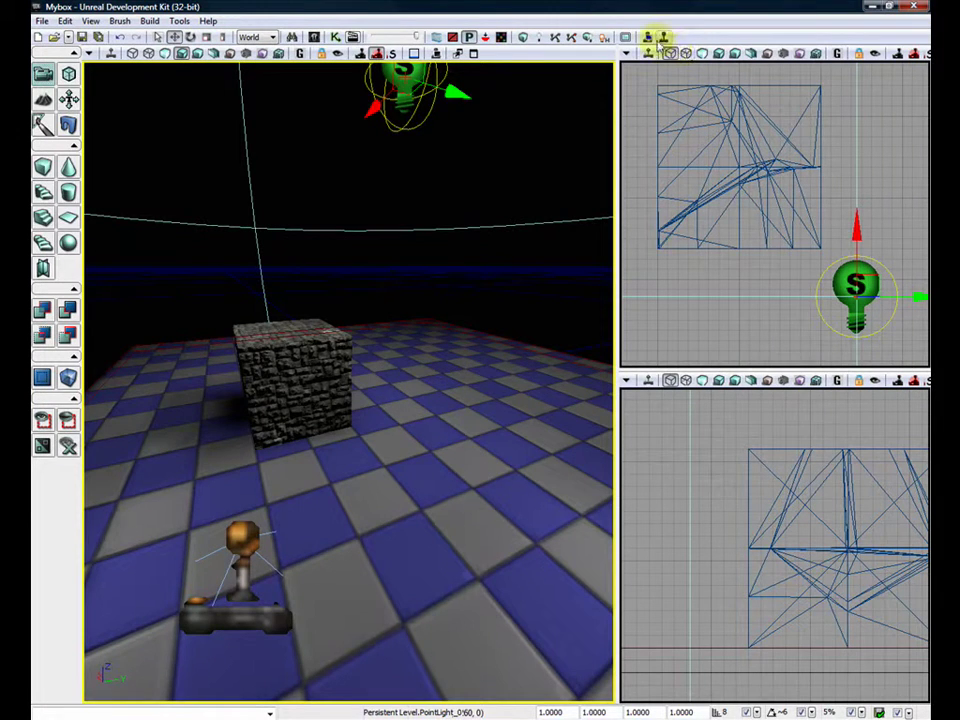
left_click(663, 37)
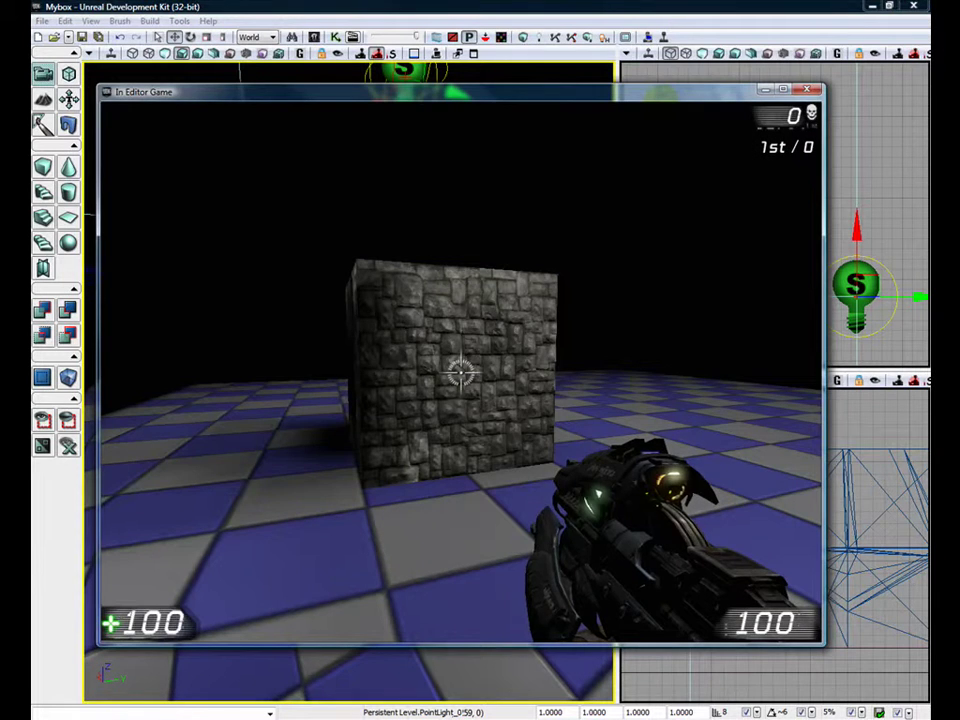
left_click(460, 372)
left_click(460, 372)
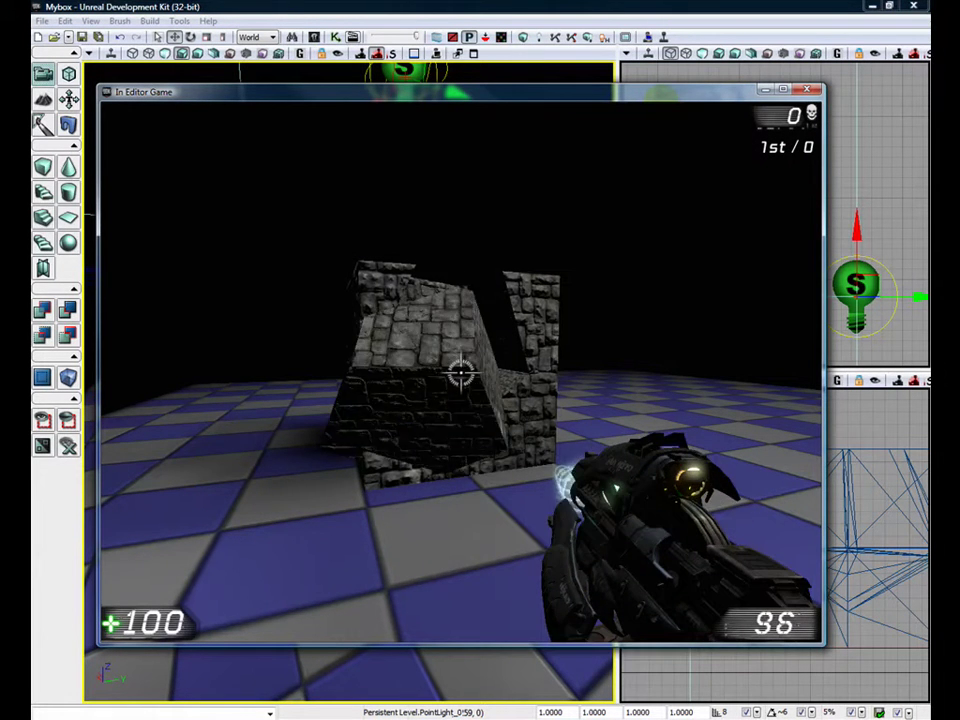
left_click(460, 372)
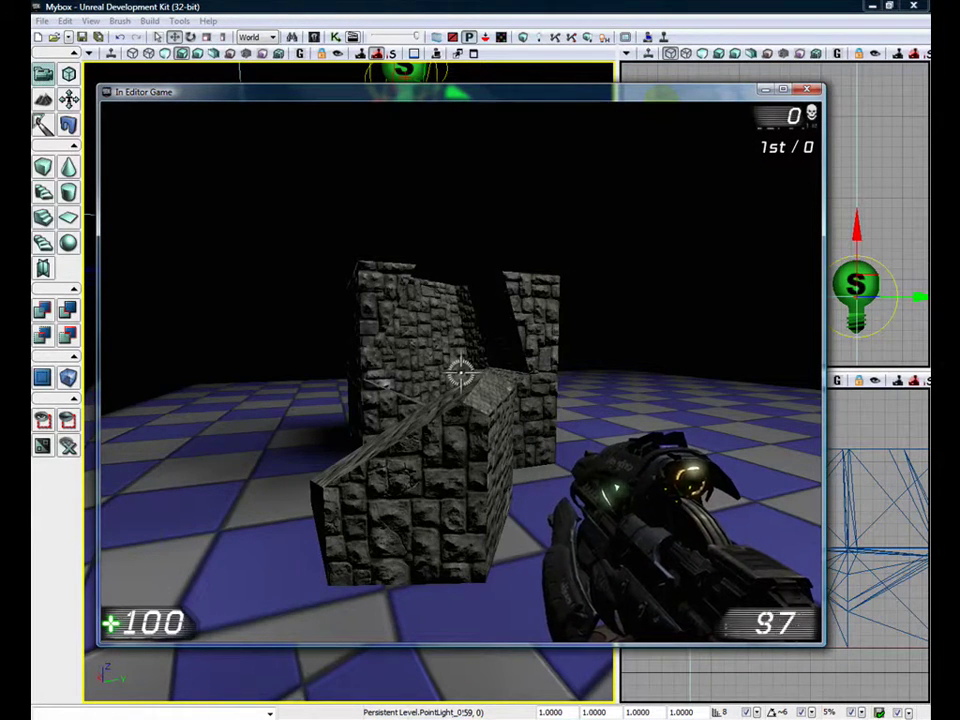
key("Escape")
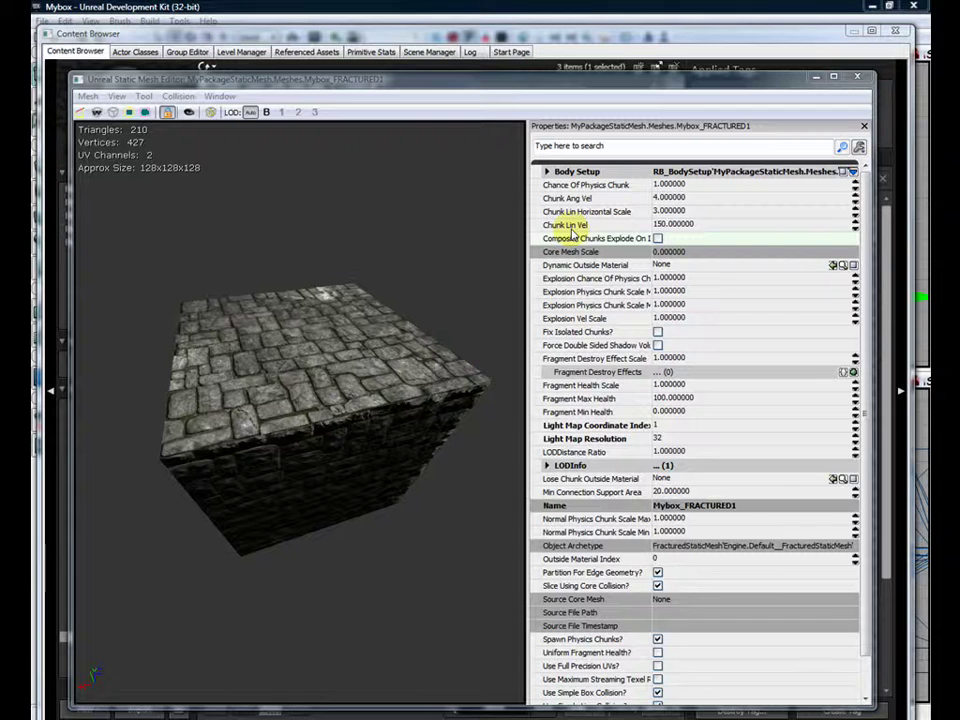
Step: Enable the Composite Chunks Explode option on Mybox_FRACTURED1 and generate a new 10-chunk layout in the Fracture Tool
left_click(657, 239)
left_click(144, 96)
left_click(172, 134)
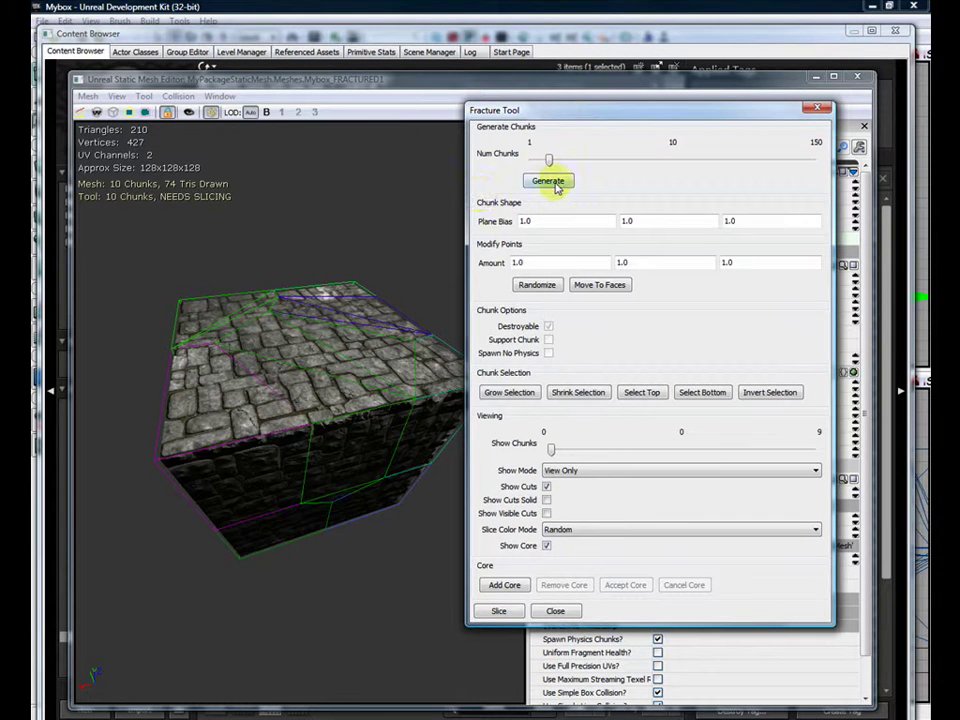
left_click(552, 183)
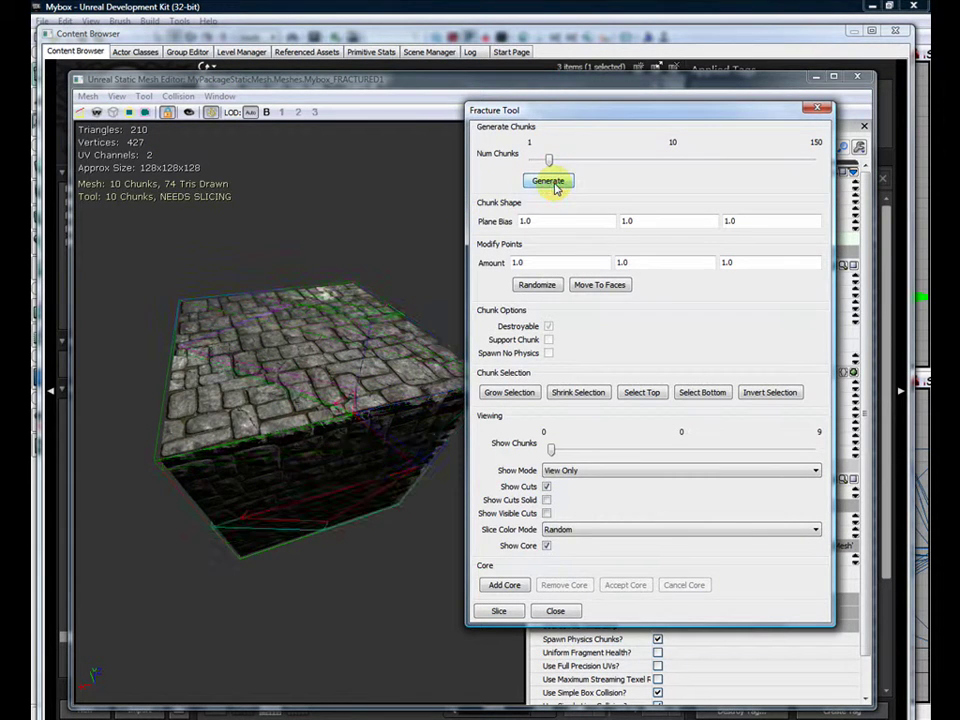
Step: Try selecting the top and bottom chunks, marking them Support Chunk and Spawn No Physics, and closing the Fracture Tool without slicing
left_click(642, 392)
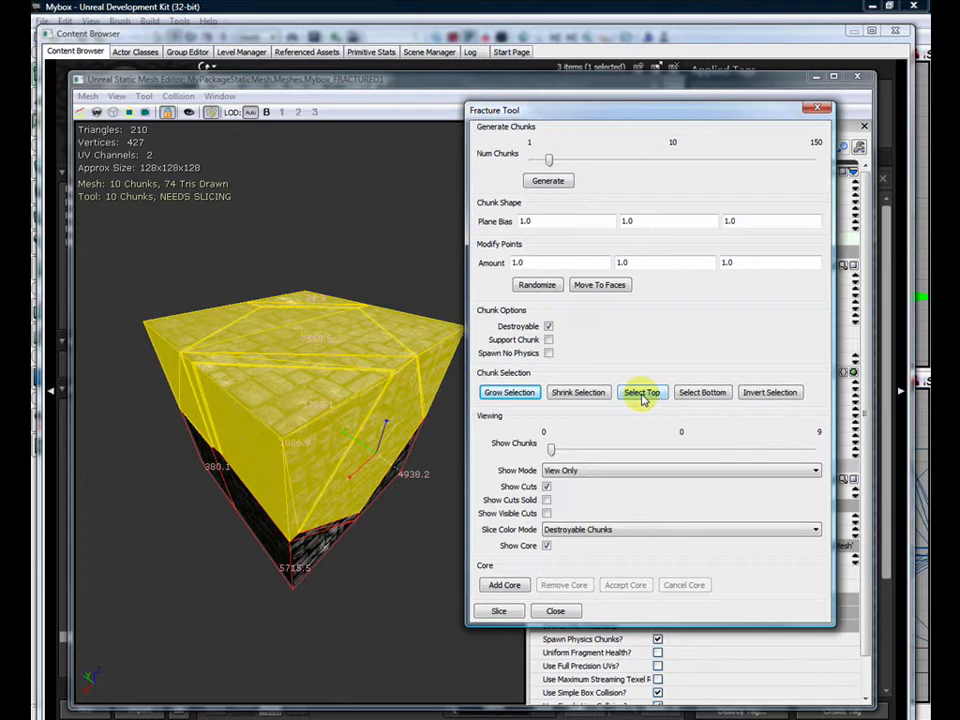
left_click(698, 392)
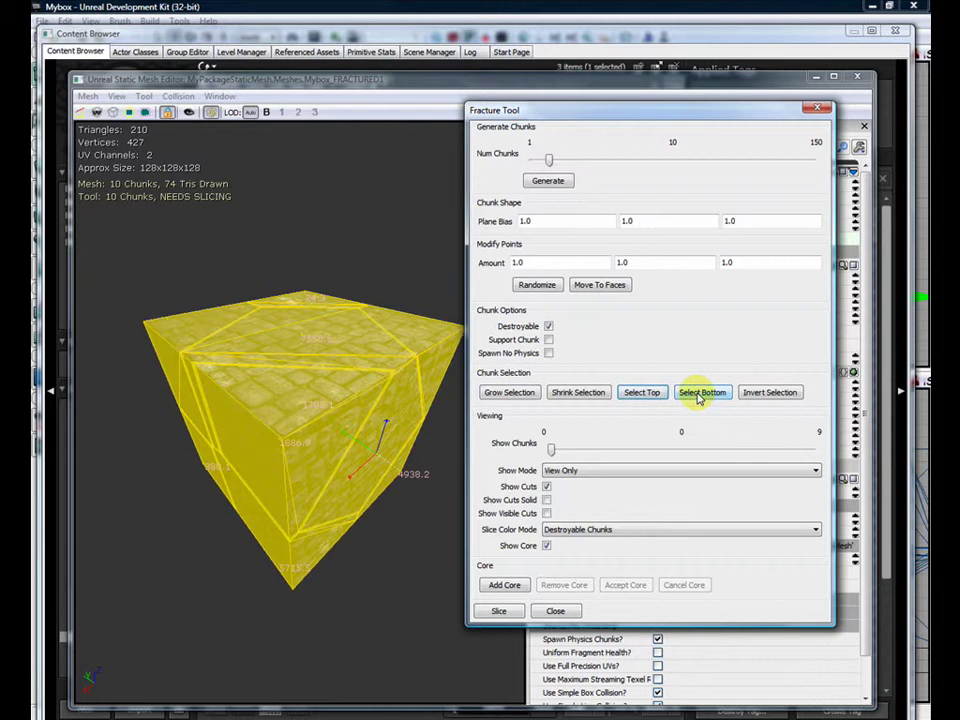
left_click(548, 340)
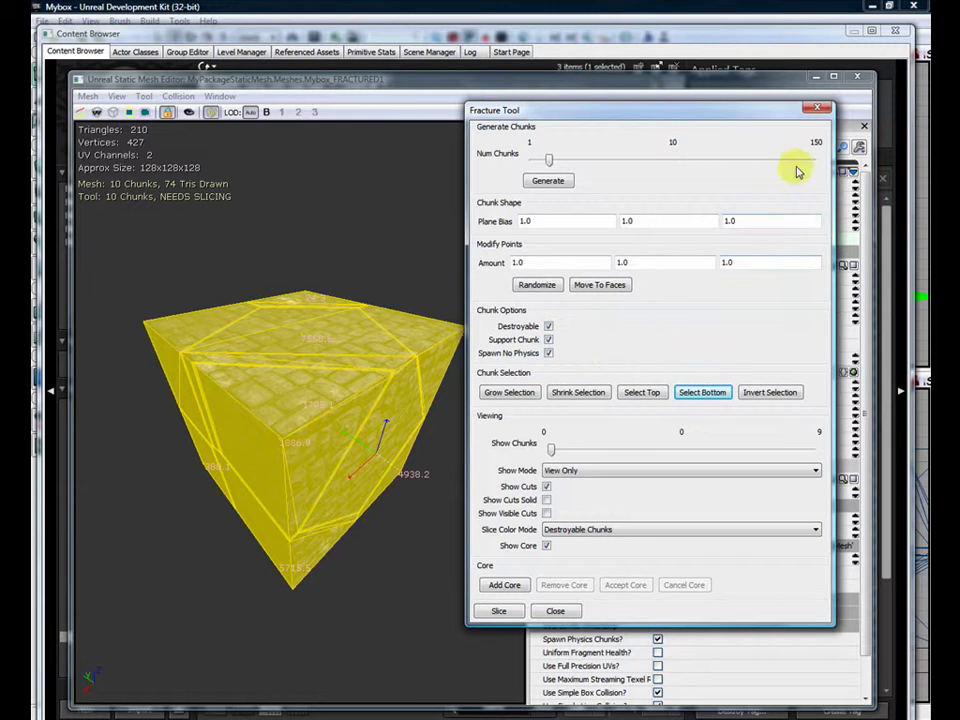
left_click(818, 112)
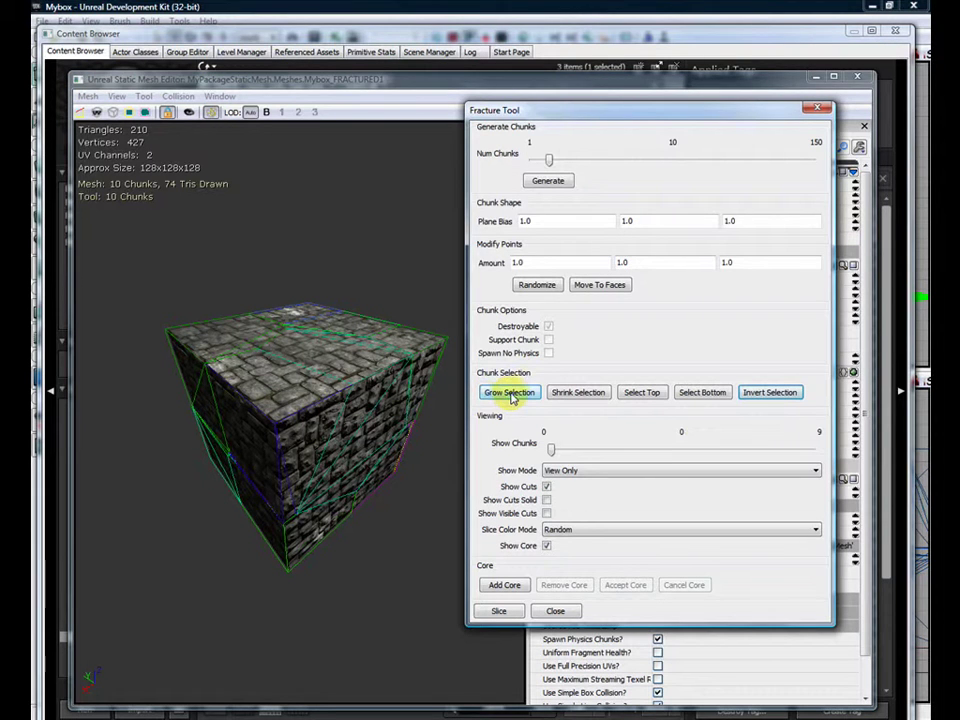
Step: Select individual chunks on the box's top and sides one after another to examine their cuts and connections
left_click(313, 350)
left_click(325, 366)
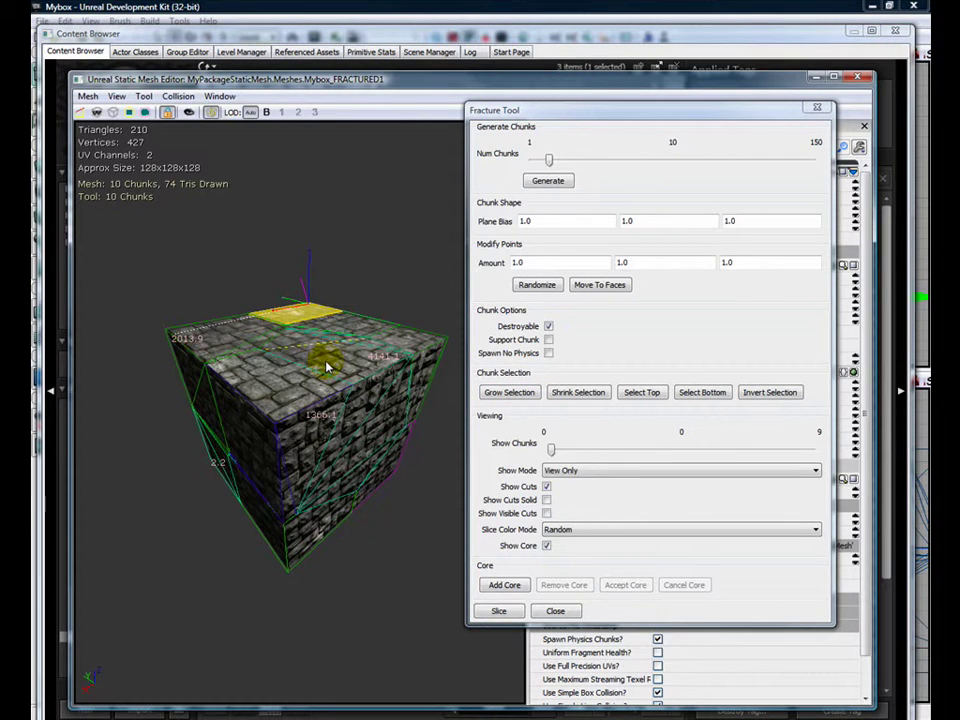
left_click(279, 404)
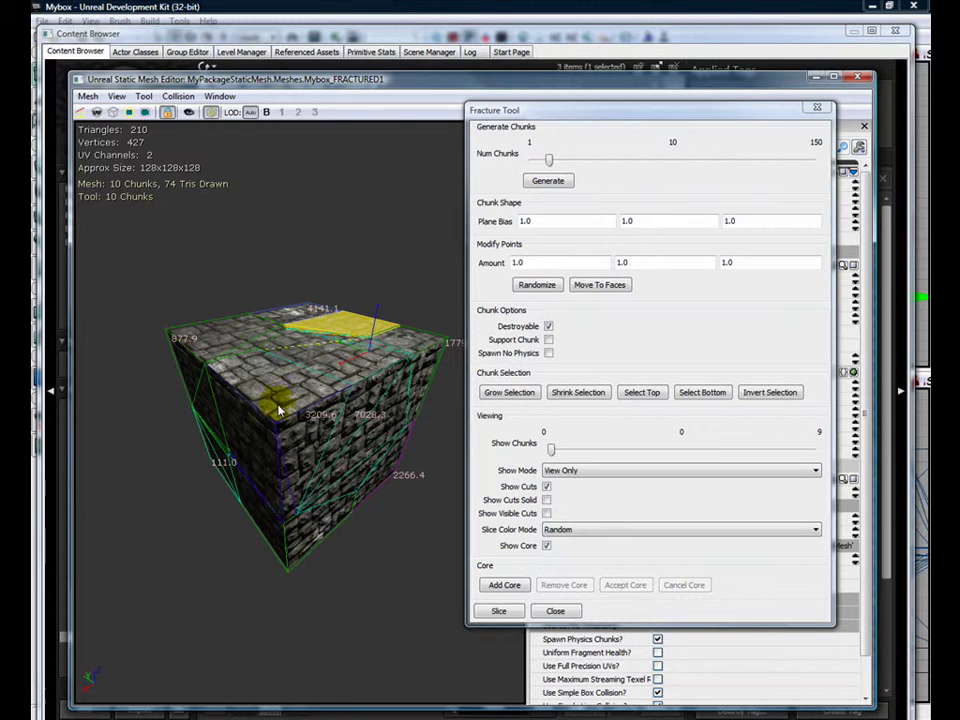
left_click(298, 448)
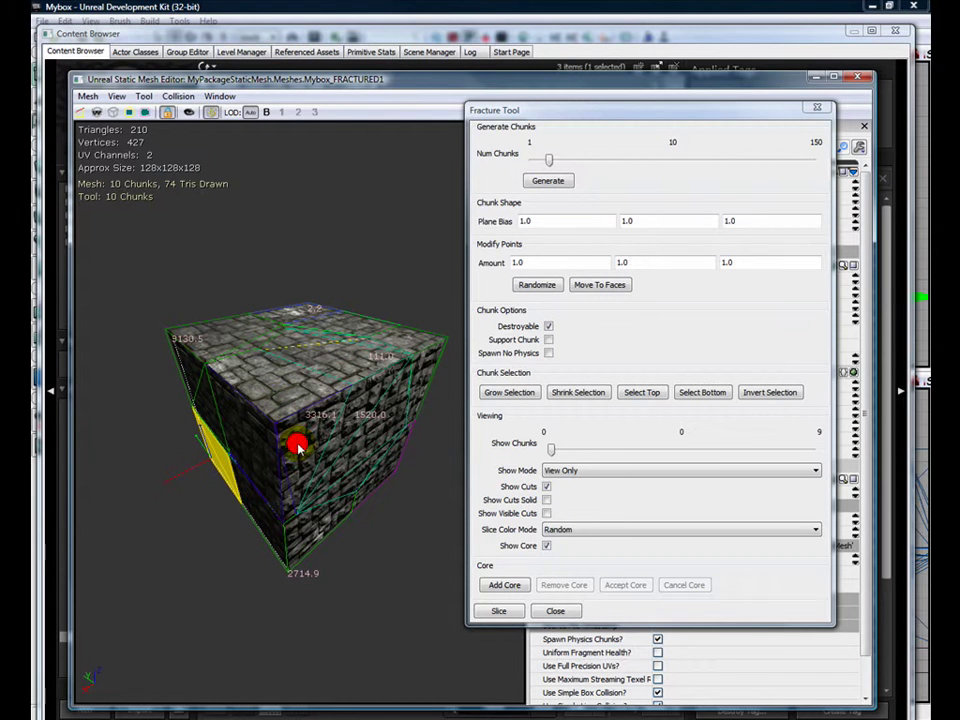
left_click(380, 433)
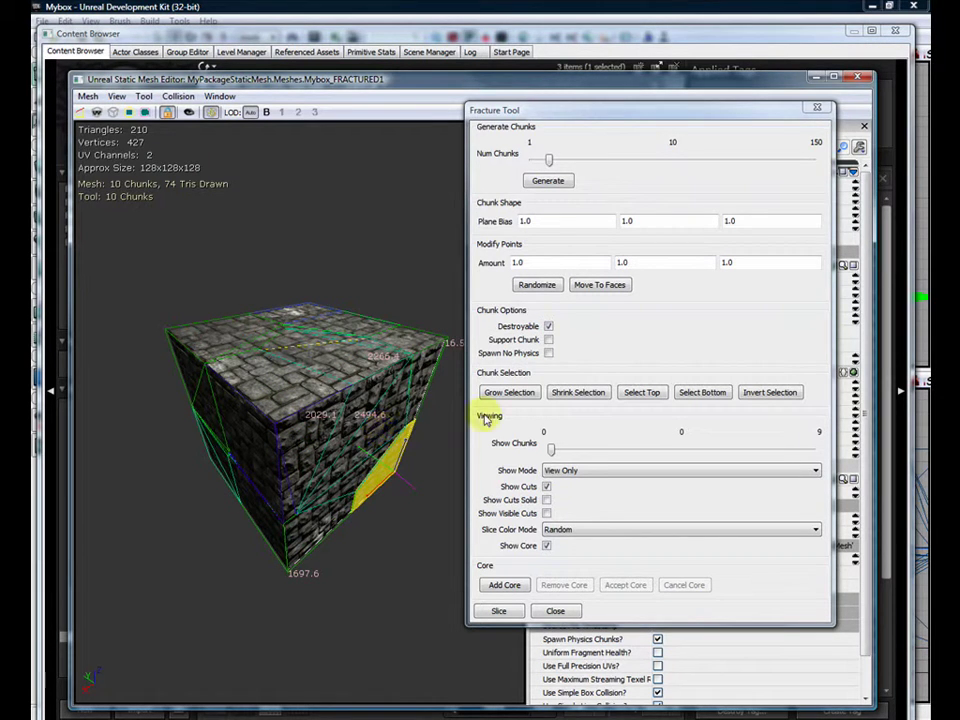
Step: Select all chunks, enable Support Chunk and Spawn No Physics for them, and close the Fracture Tool and mesh editor
left_click(636, 392)
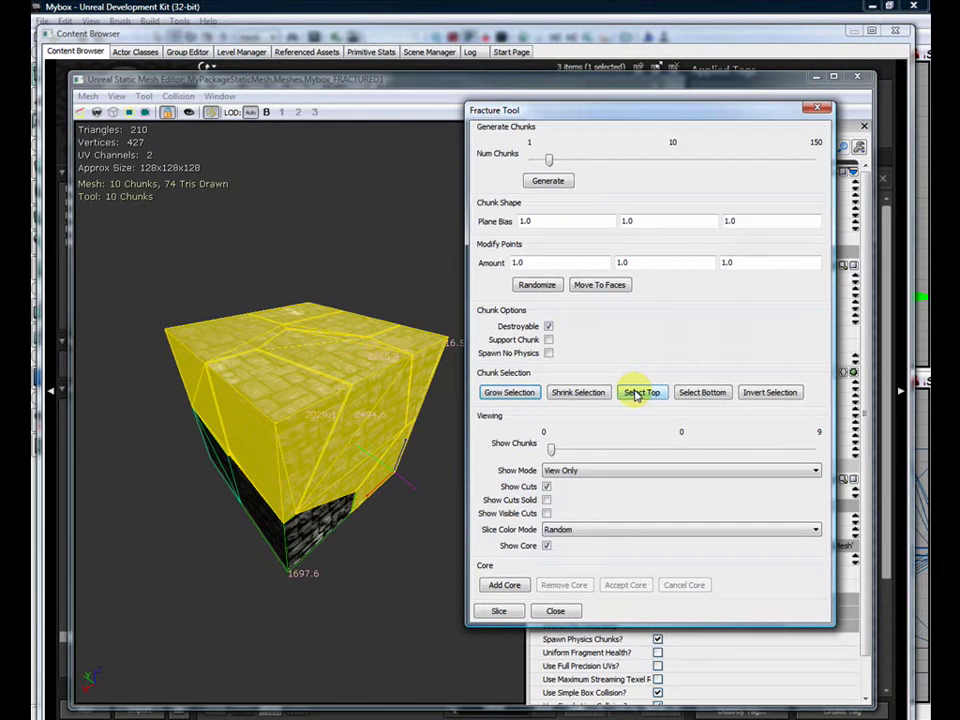
left_click(512, 393)
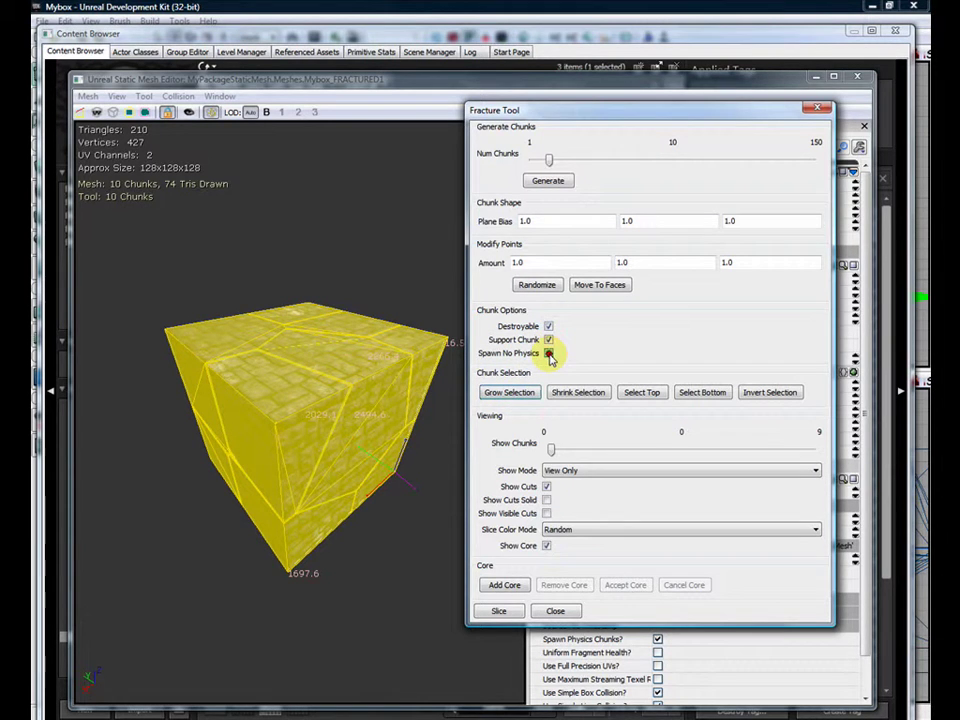
left_click(815, 107)
left_click(857, 77)
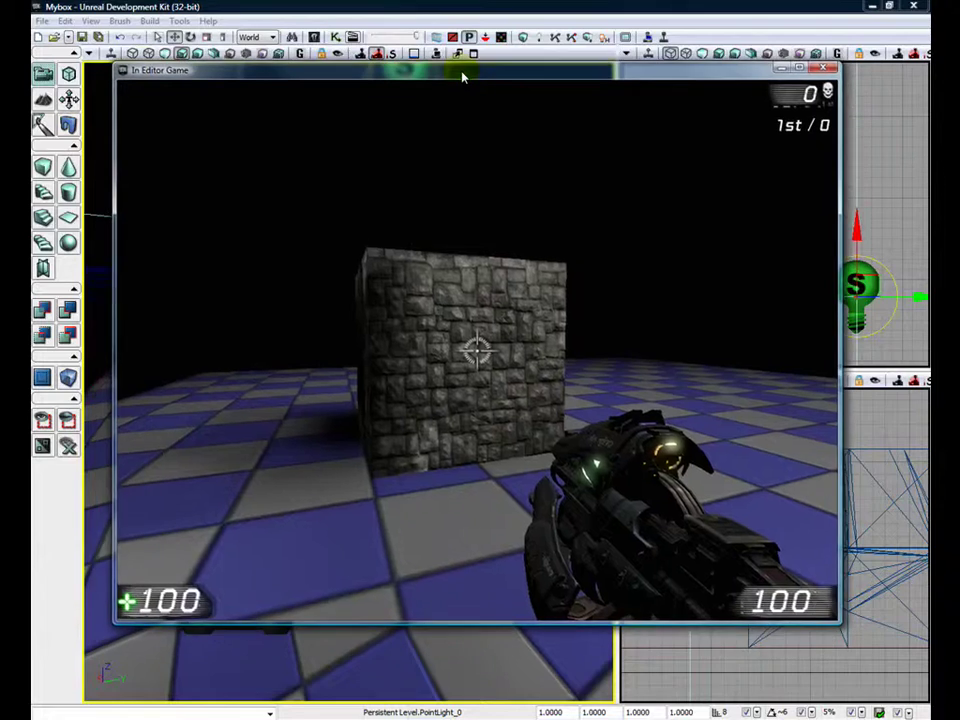
Step: Play-test the level again, backing away and repeatedly shooting the box's remaining chunks, and end the game session
key("s")
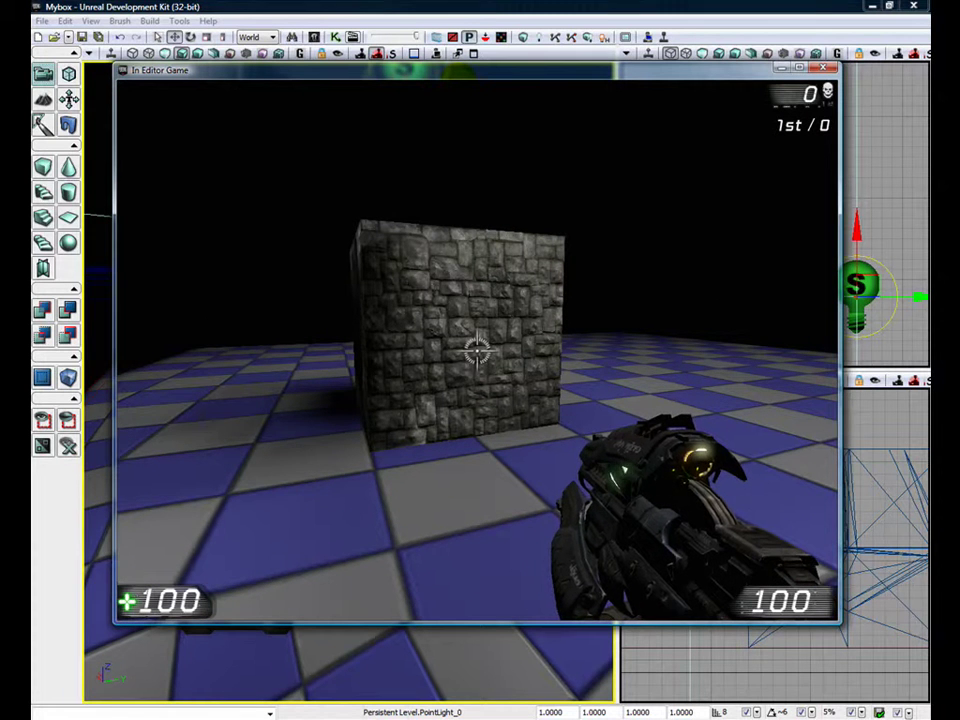
left_click(478, 350)
left_click(478, 350)
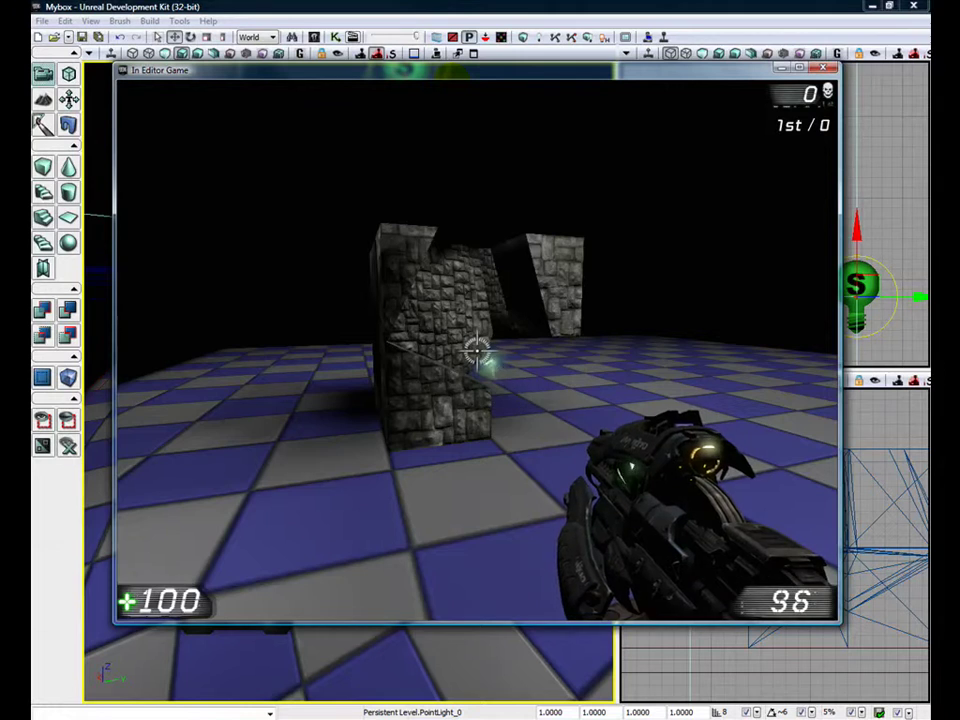
left_click(478, 350)
left_click(478, 350)
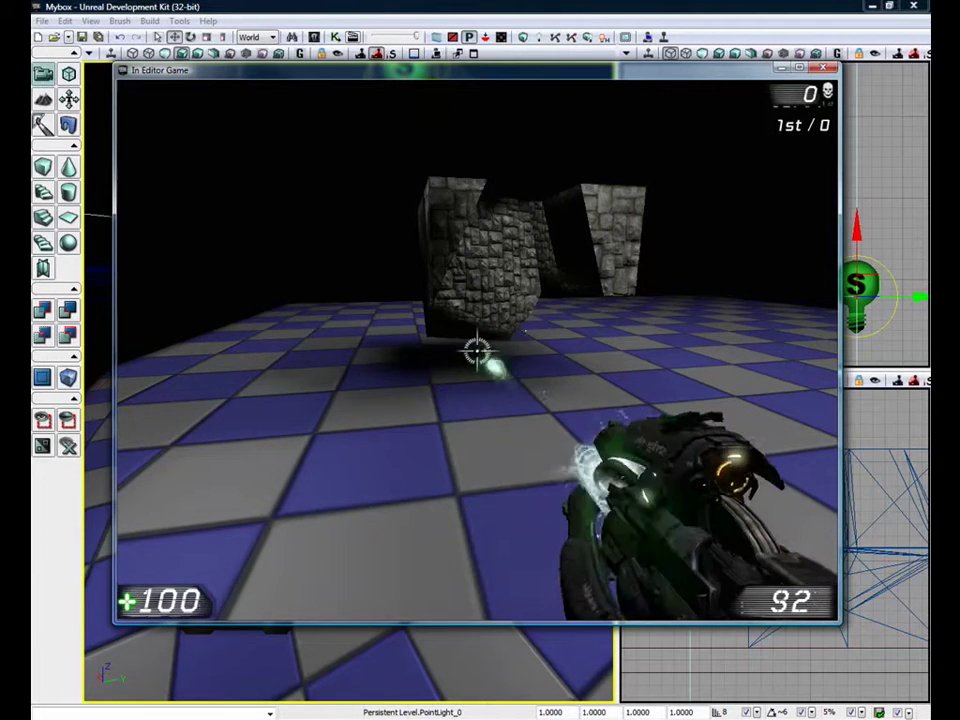
left_click(477, 351)
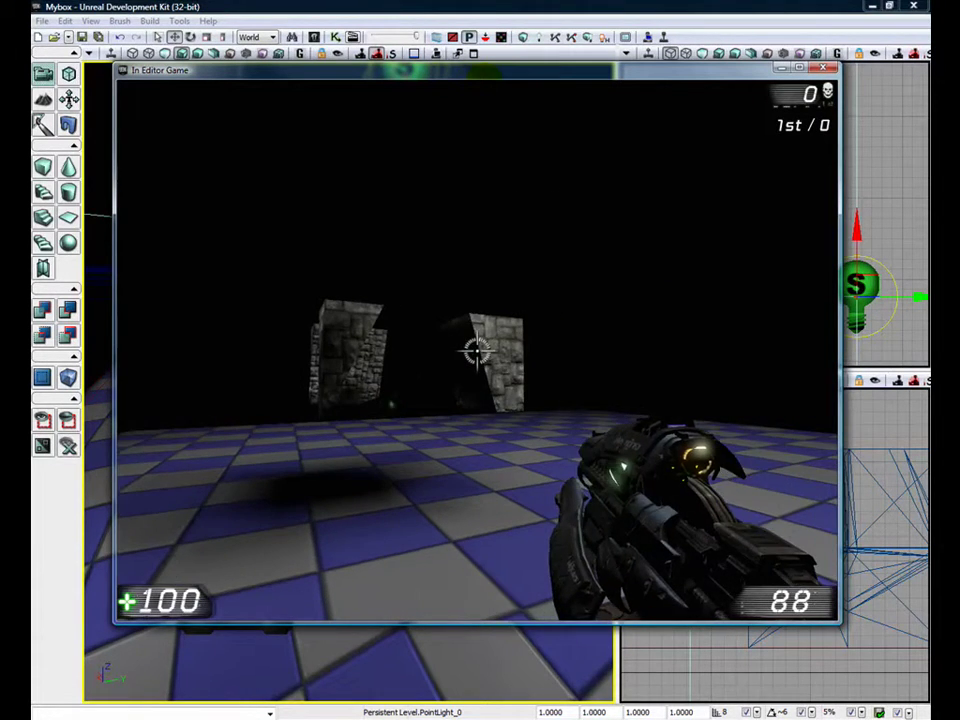
left_click(478, 350)
left_click(478, 350)
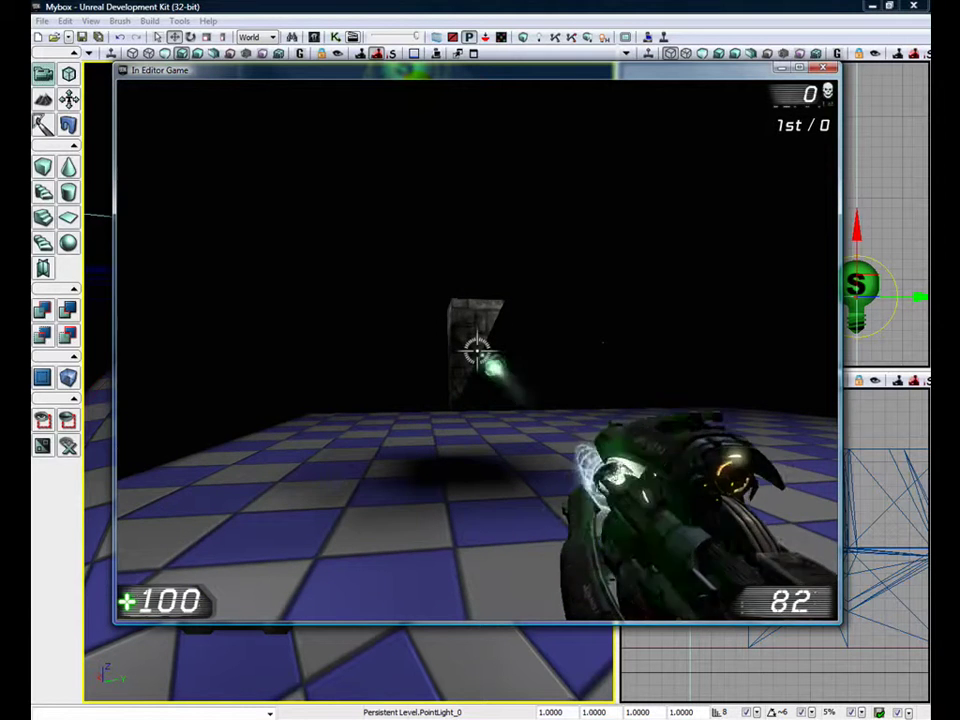
left_click(476, 349)
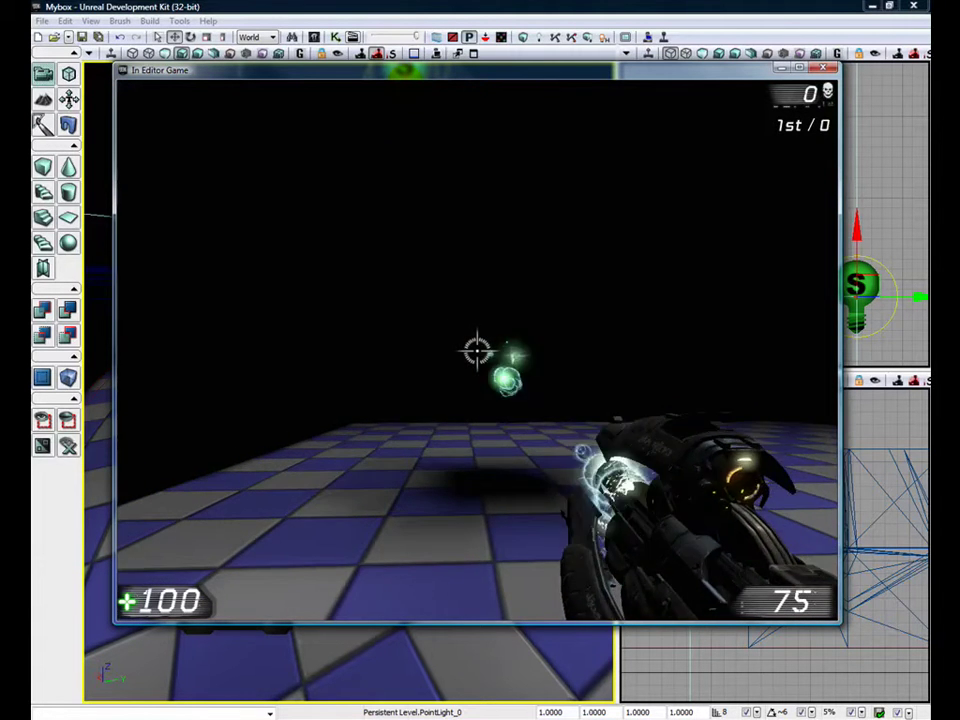
left_click(476, 349)
left_click(476, 349)
key("Escape")
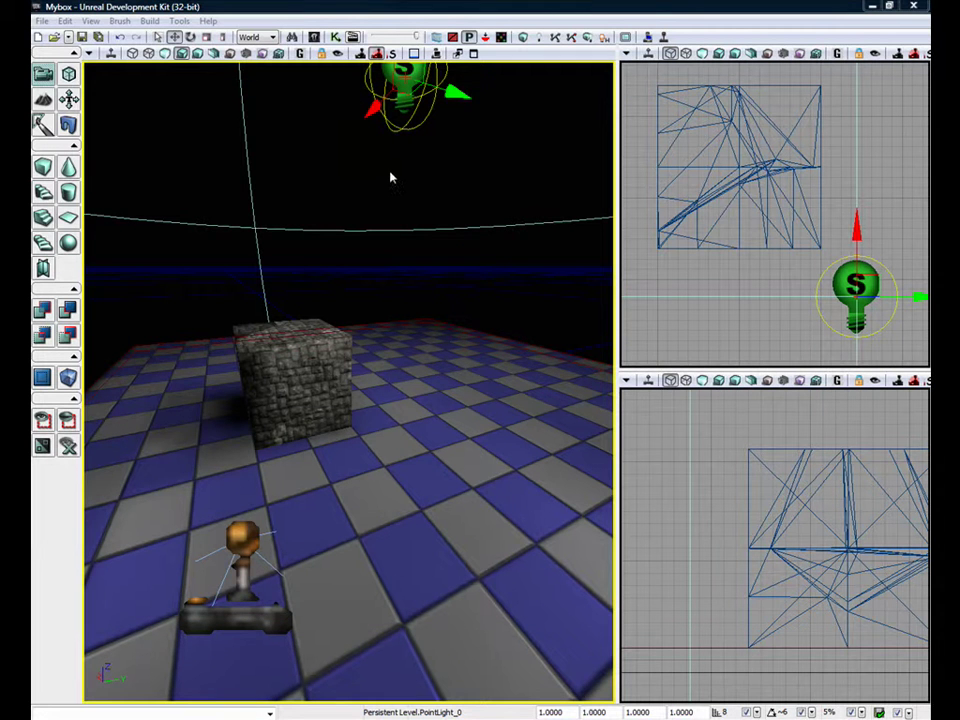